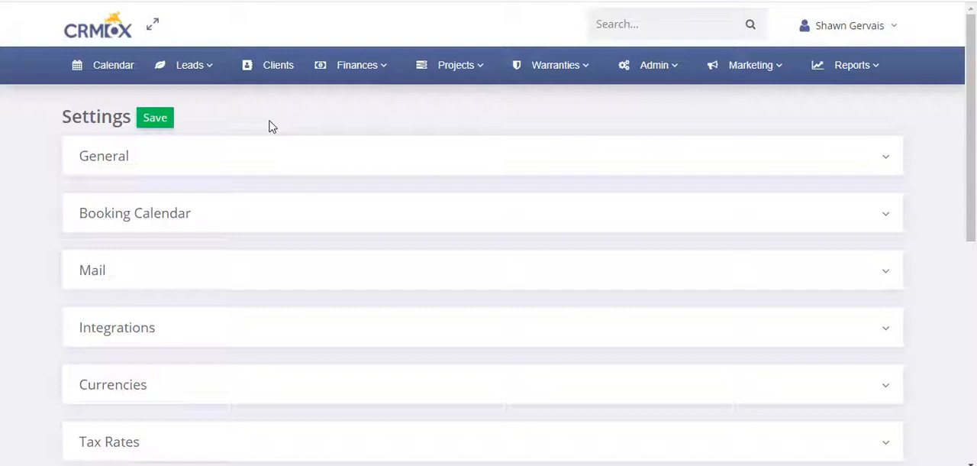
click(359, 141)
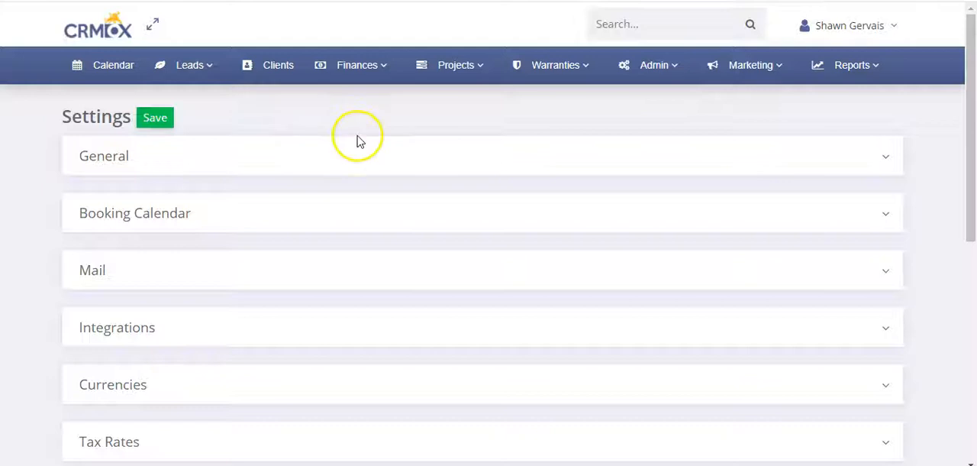
click(247, 112)
mouse_move(349, 66)
click(215, 115)
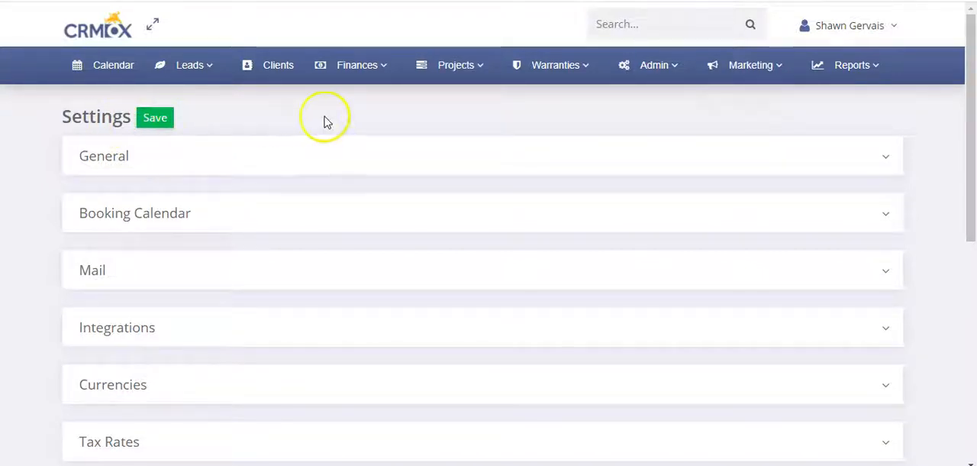
Step: Expand the Integrations section of the settings page to show the Stripe Payments options
click(655, 67)
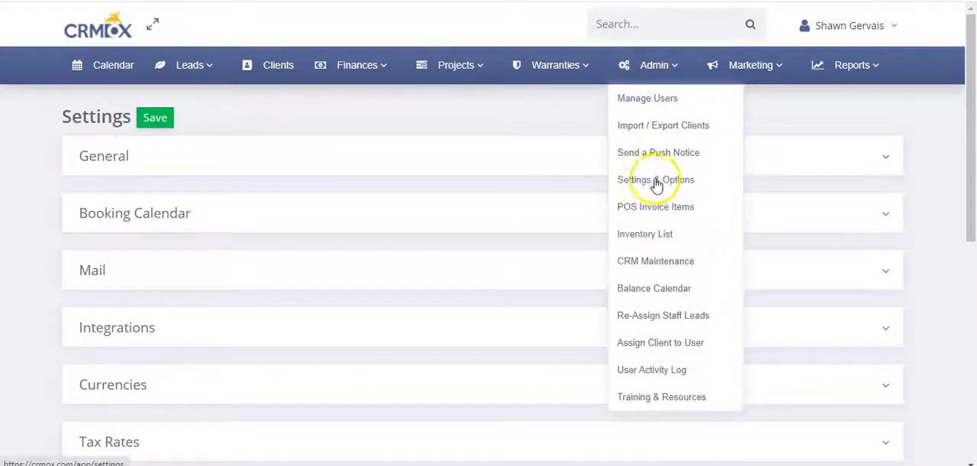
scroll(58, 206, down, 1)
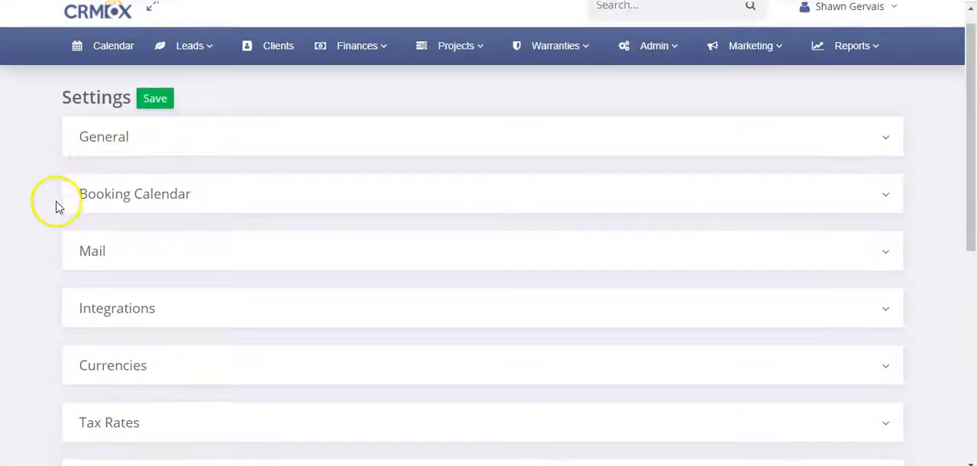
scroll(58, 207, down, 2)
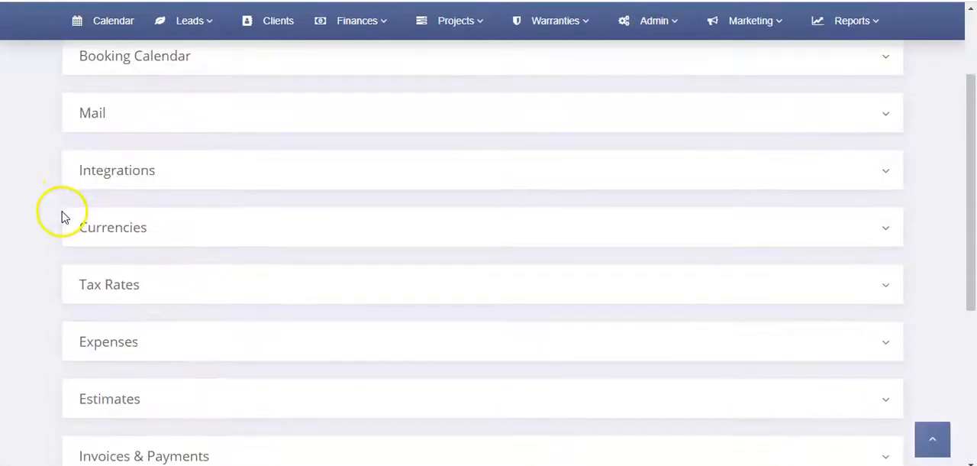
click(183, 175)
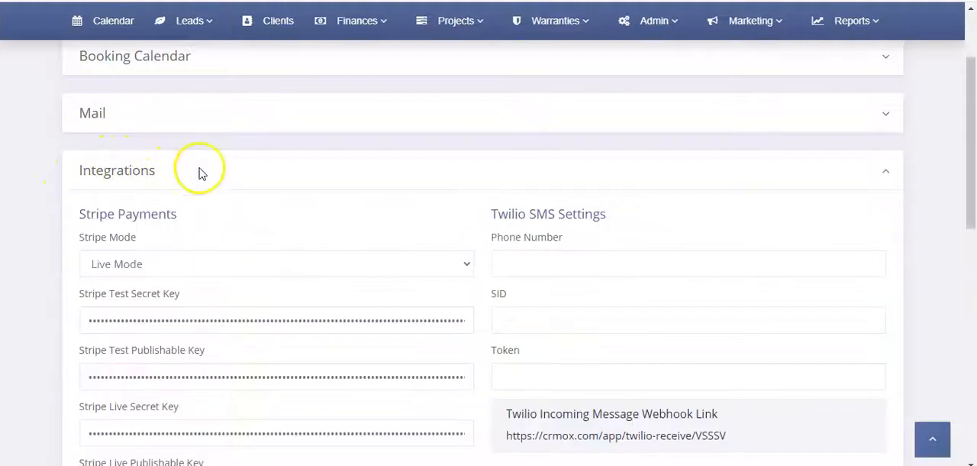
scroll(207, 197, down, 2)
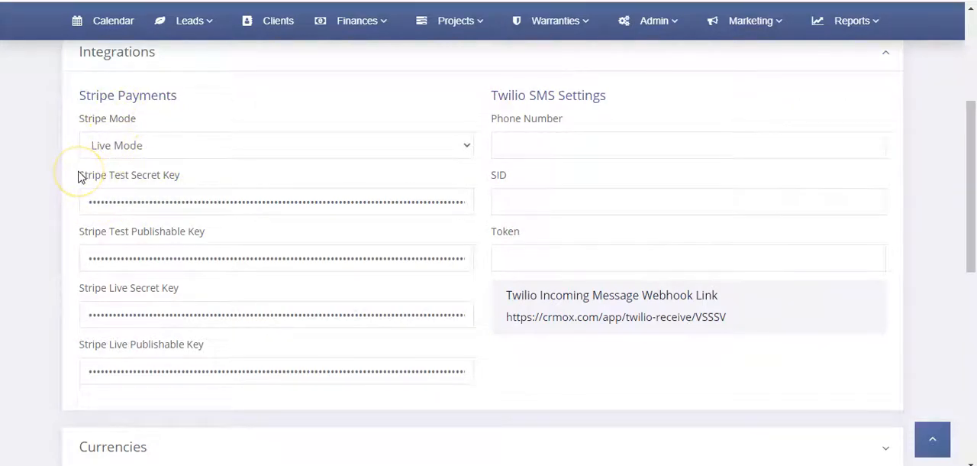
Step: Examine the test and live versions of the Stripe secret key and publishable key fields
drag(79, 178, 209, 173)
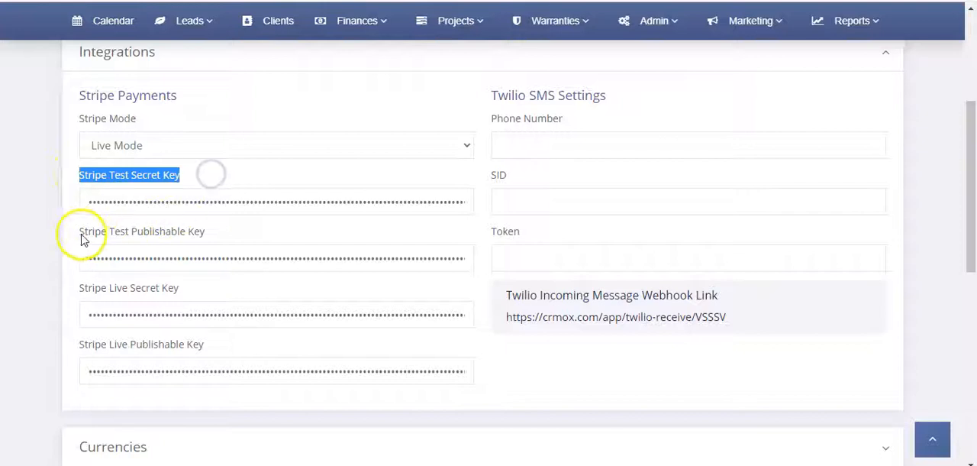
drag(81, 233, 218, 234)
drag(82, 290, 181, 288)
drag(79, 347, 219, 346)
click(157, 202)
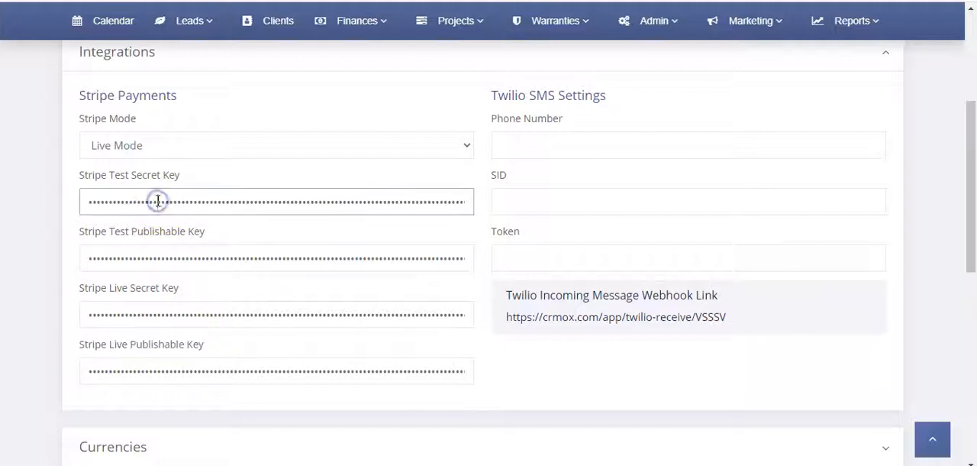
Step: Select Live Mode as the Stripe Mode
click(168, 145)
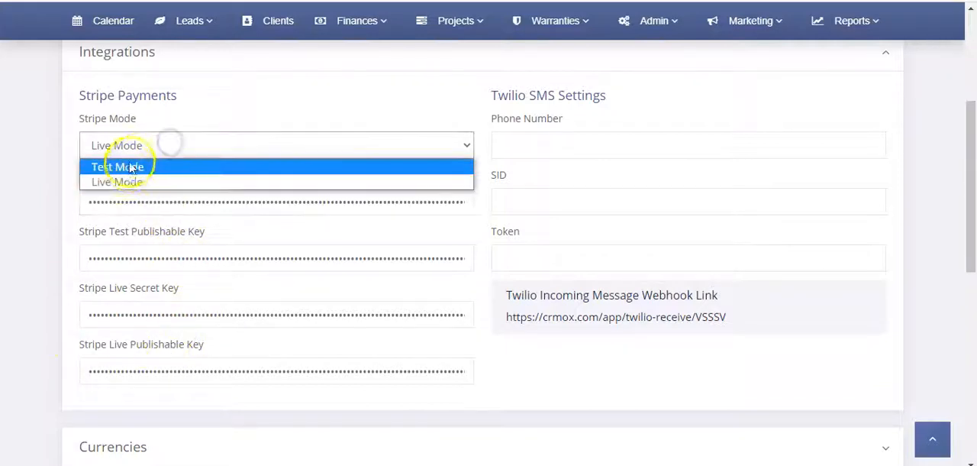
click(137, 185)
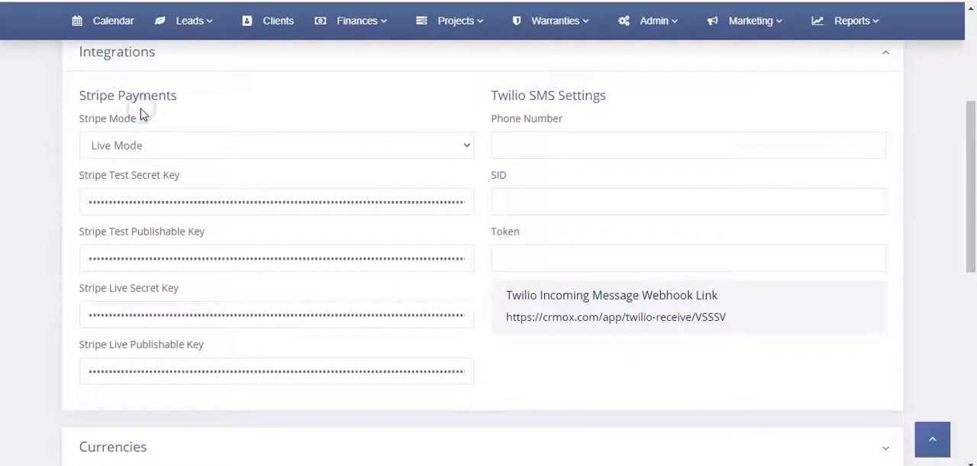
click(220, 113)
Step: Expand the Invoices & Payments settings and set the deposit amount to 50
scroll(246, 121, down, 5)
scroll(246, 123, down, 2)
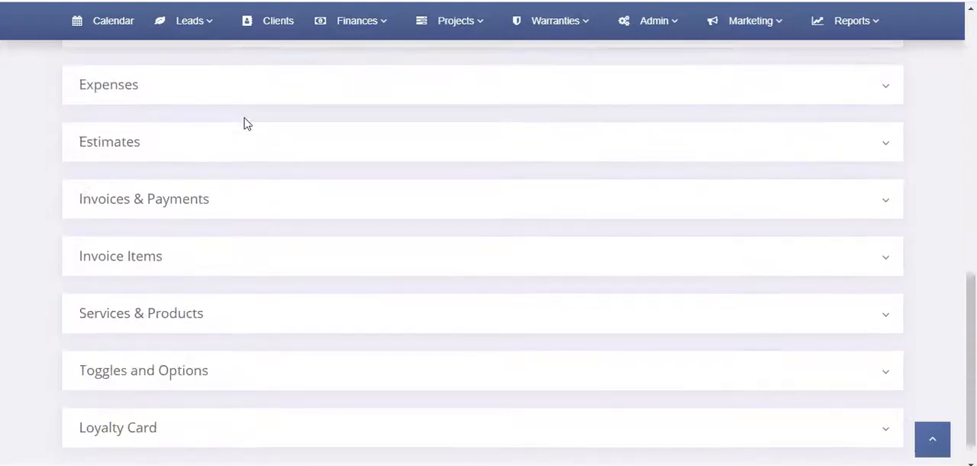
click(246, 200)
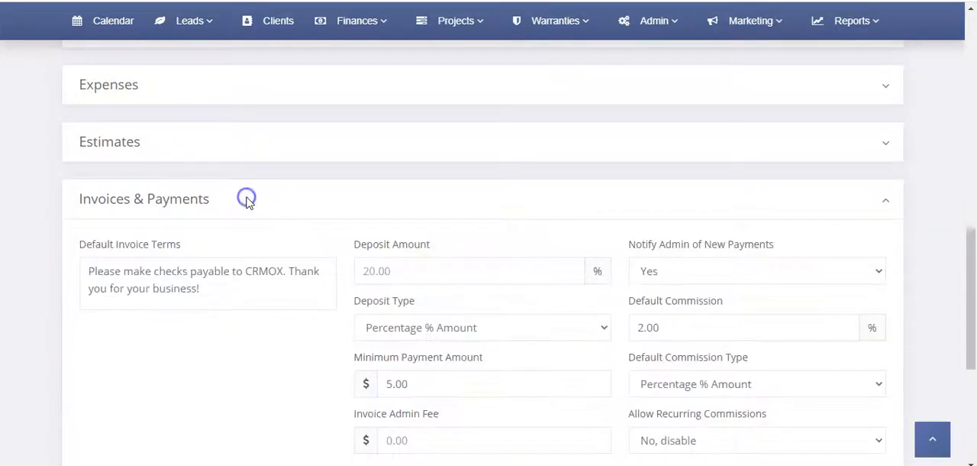
scroll(305, 210, down, 2)
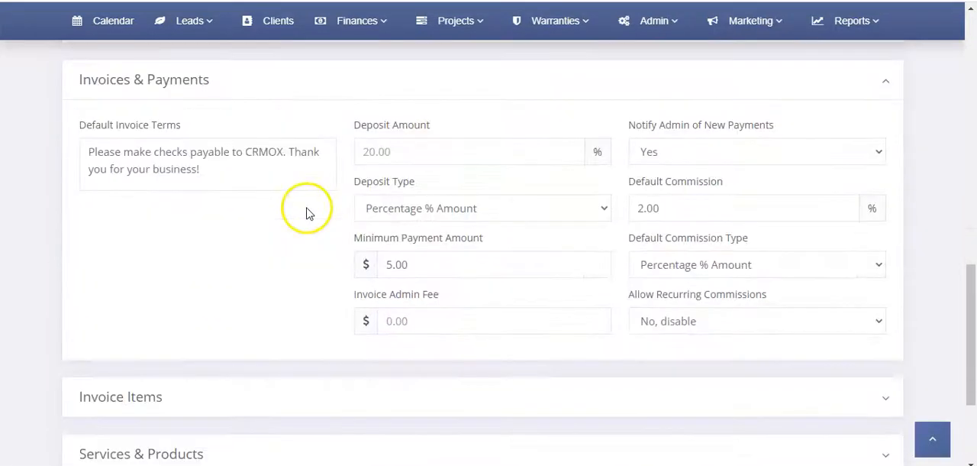
click(386, 151)
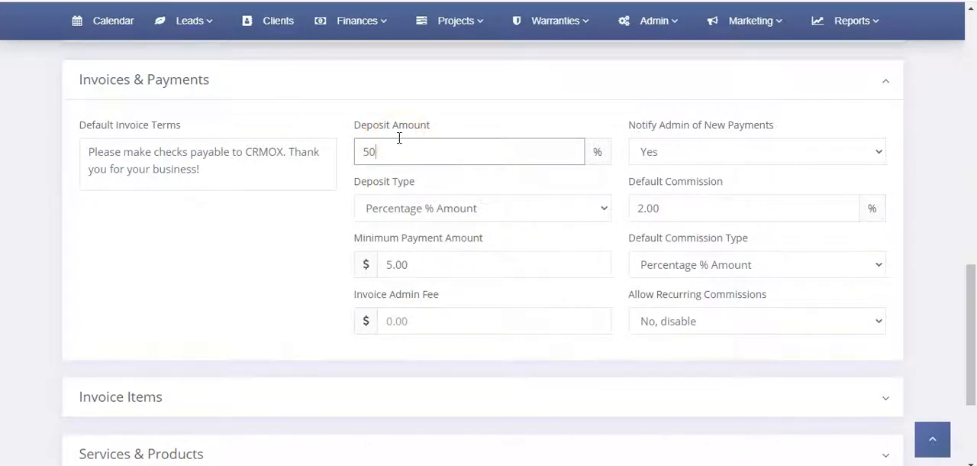
drag(402, 153, 365, 151)
click(447, 150)
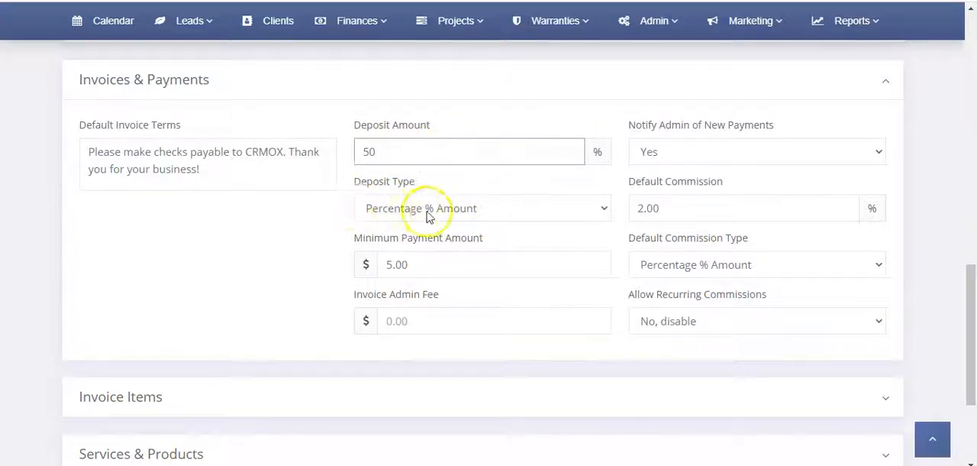
Step: Switch the deposit type to Dollar $ Amount and return it to Percentage % Amount
click(437, 213)
click(428, 244)
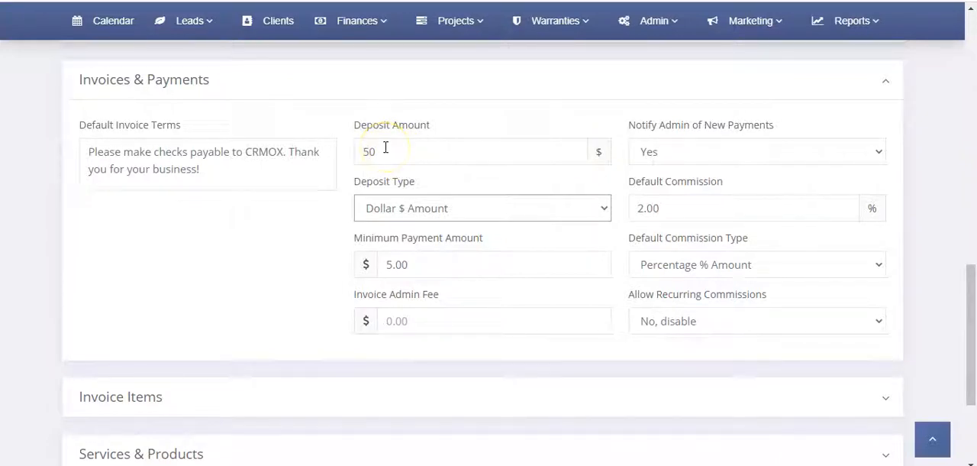
click(406, 205)
click(405, 227)
click(266, 249)
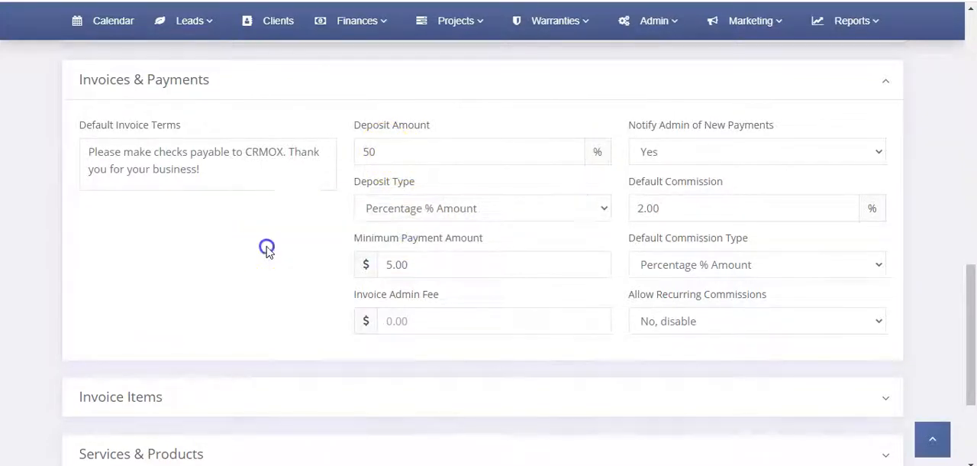
Step: Collapse the Invoices & Payments section and the Integrations section of the settings page
scroll(266, 248, up, 2)
click(212, 203)
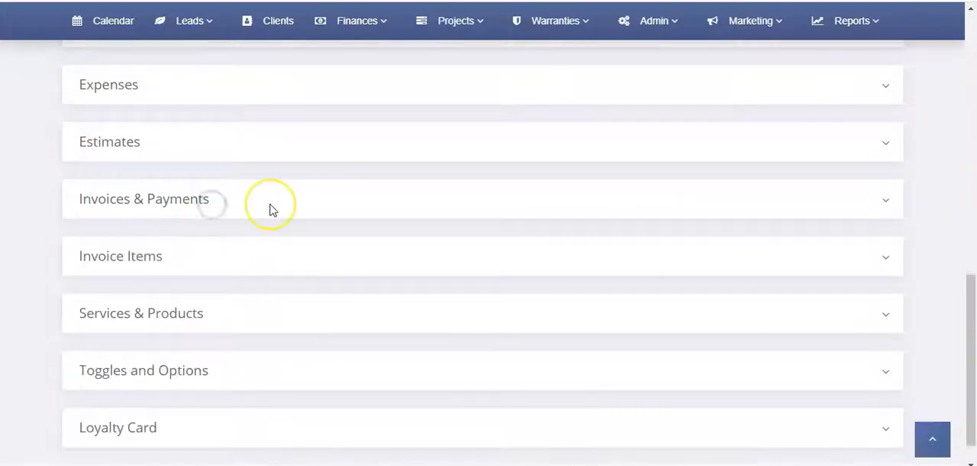
scroll(269, 206, up, 5)
scroll(194, 201, up, 2)
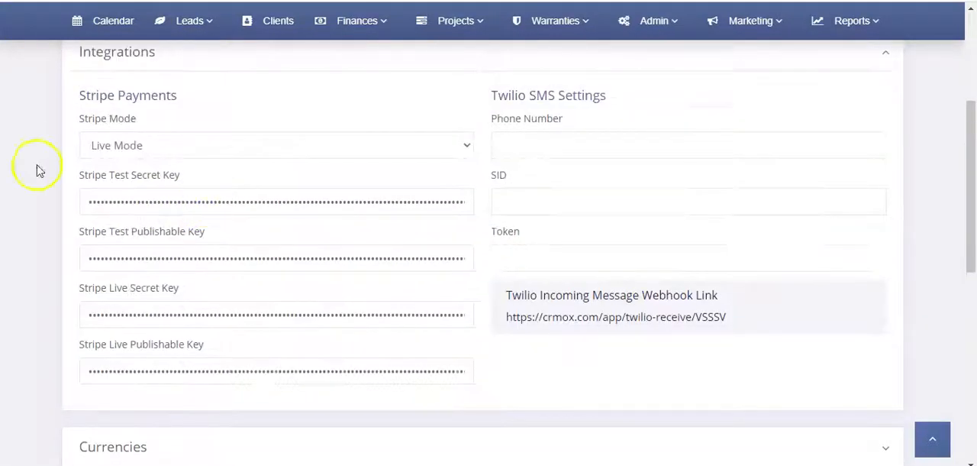
scroll(181, 184, up, 3)
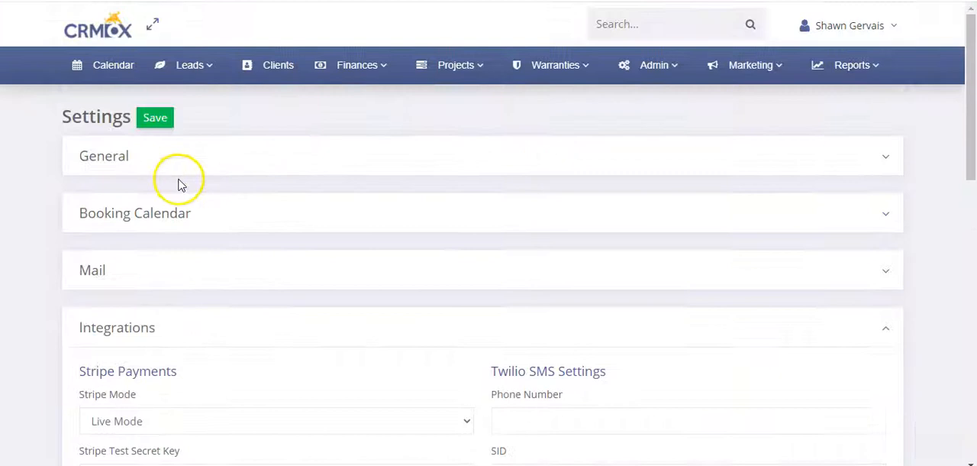
click(194, 318)
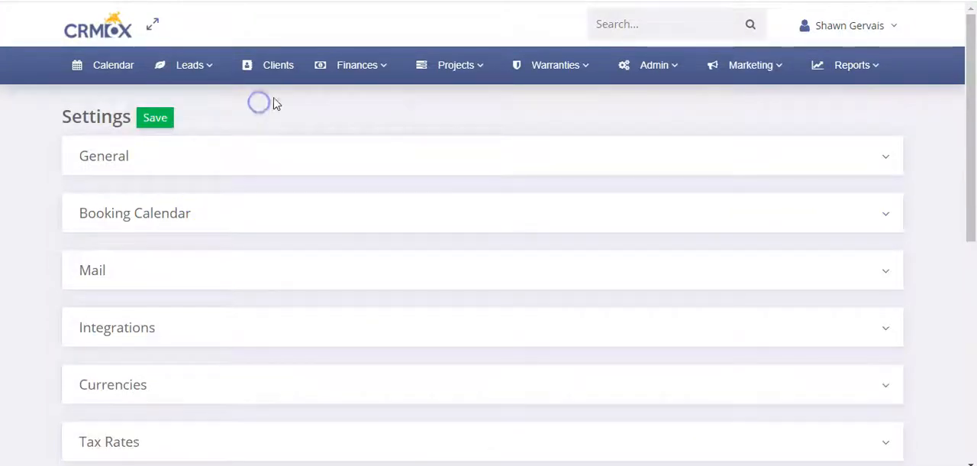
Step: Open the online payment page for the Oct 15th 2020 invoice and look through its card and billing fields
click(365, 69)
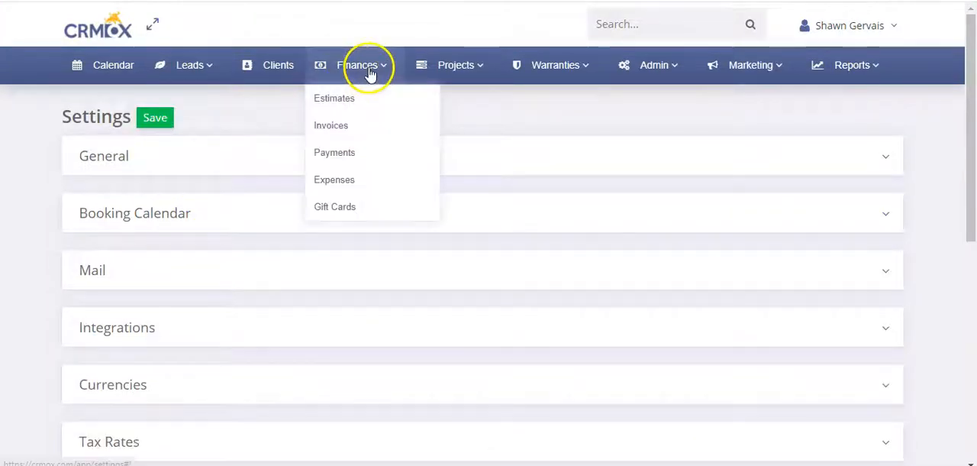
click(344, 128)
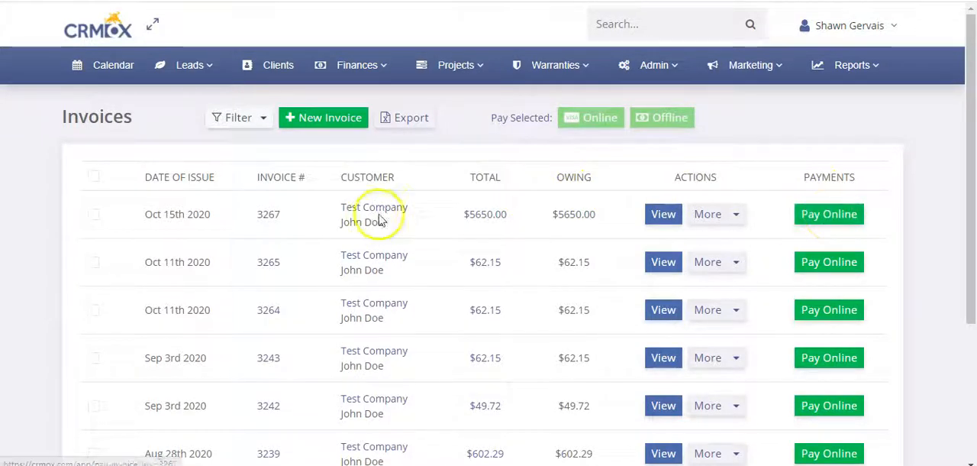
click(822, 220)
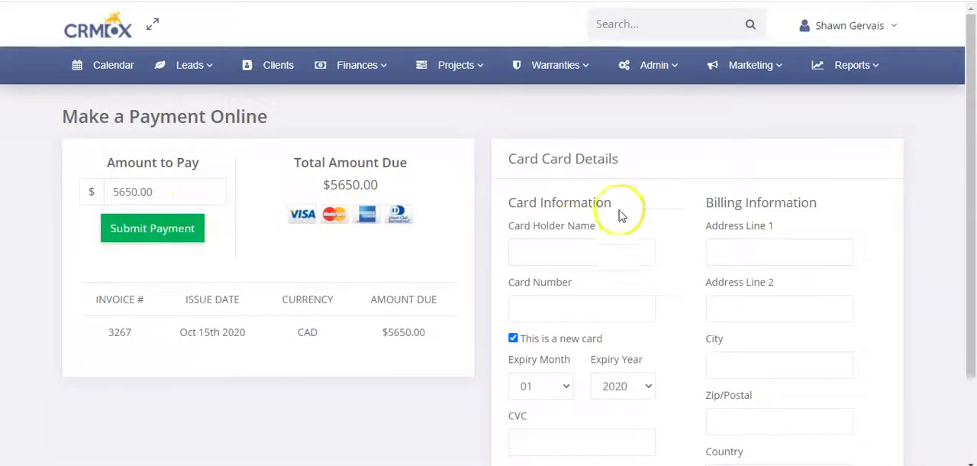
click(566, 250)
click(750, 241)
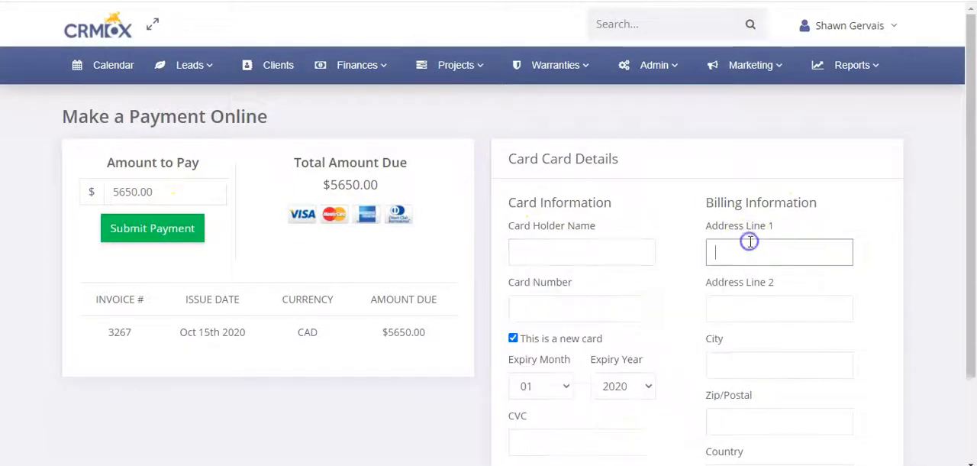
scroll(665, 332, down, 2)
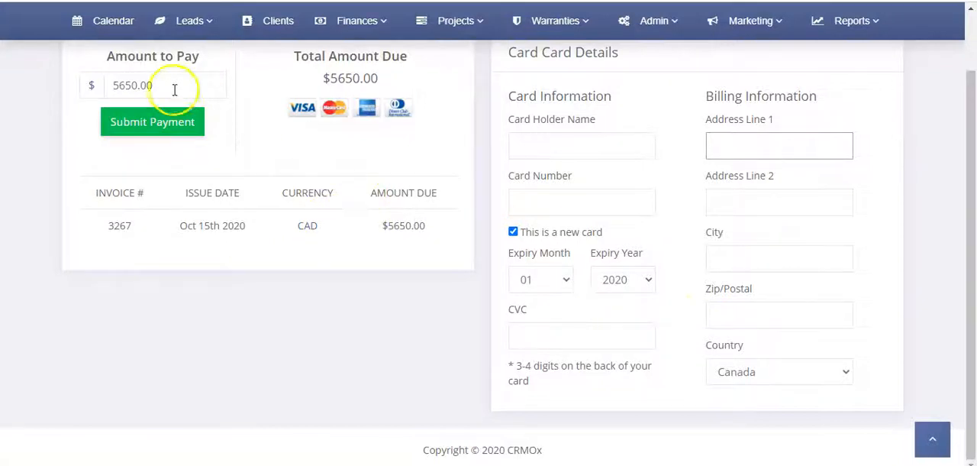
Step: Set the amount to pay to 650.00 for a partial payment and compare it with the total amount due
drag(120, 85, 107, 82)
key(BackSpace)
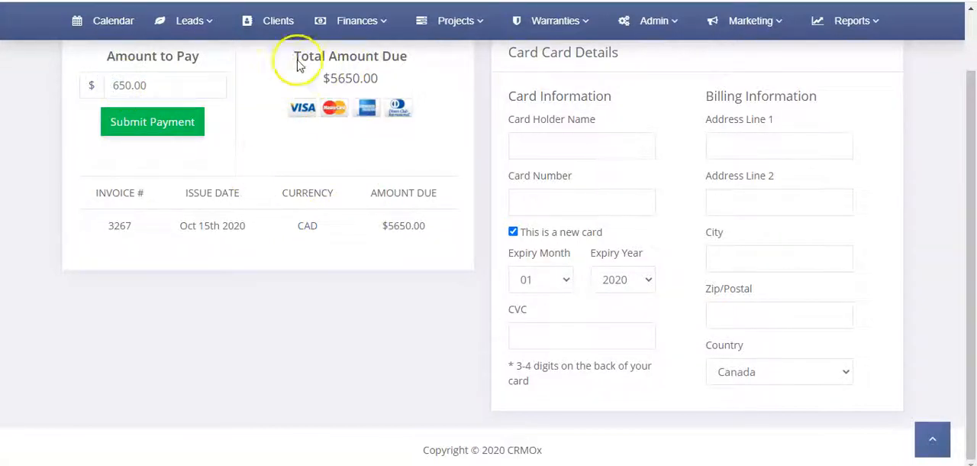
drag(314, 55, 376, 72)
click(138, 55)
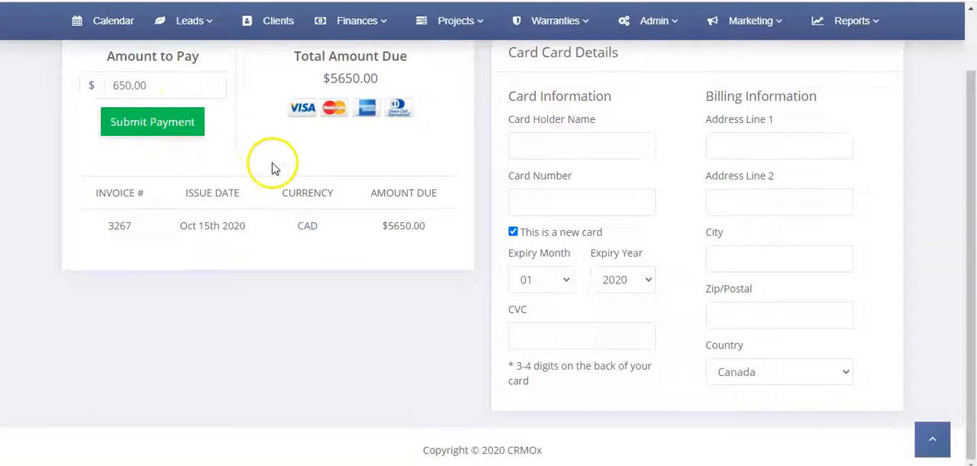
scroll(310, 191, up, 2)
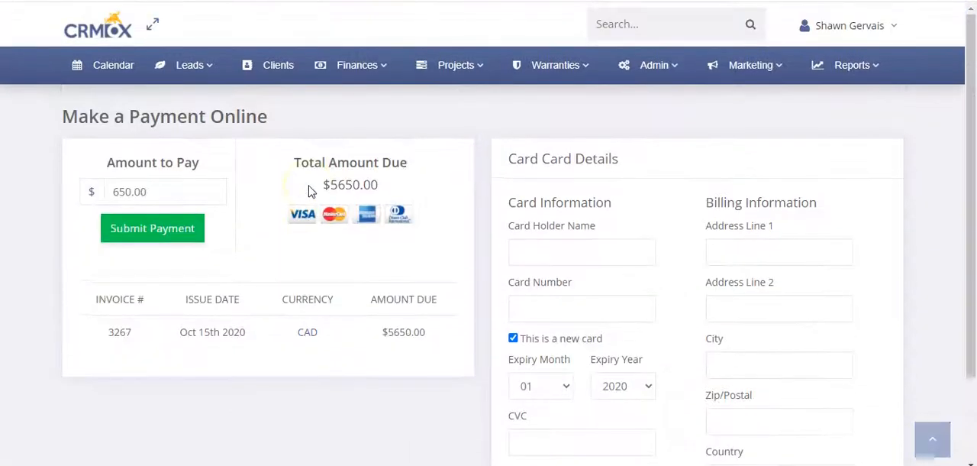
Step: Return to the invoice list and open the Oct 15th 2020 invoice for Test Company
mouse_move(350, 82)
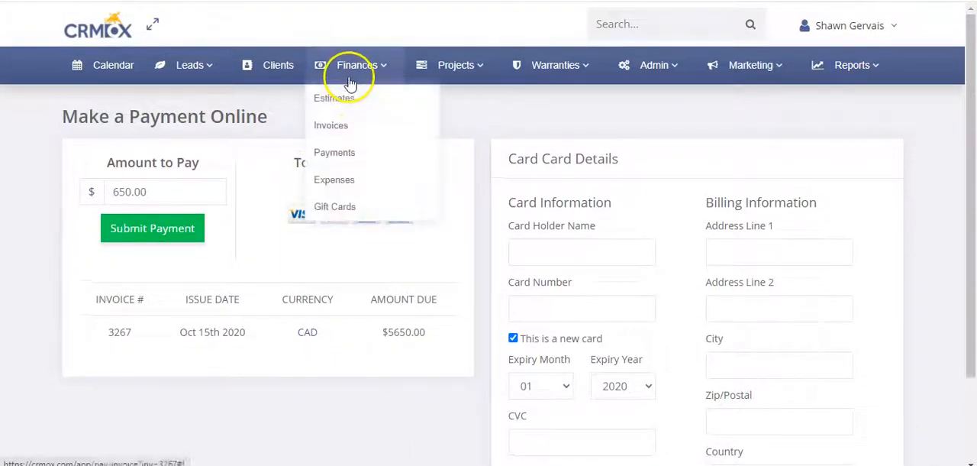
click(349, 125)
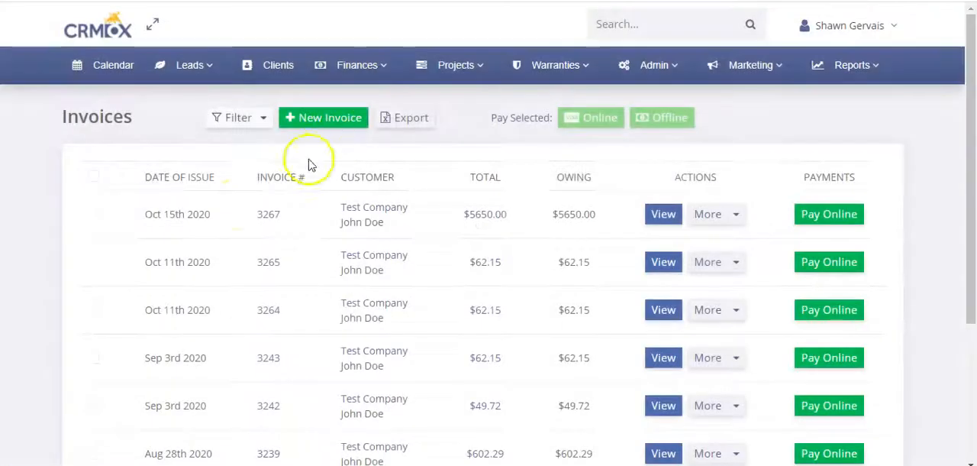
click(263, 216)
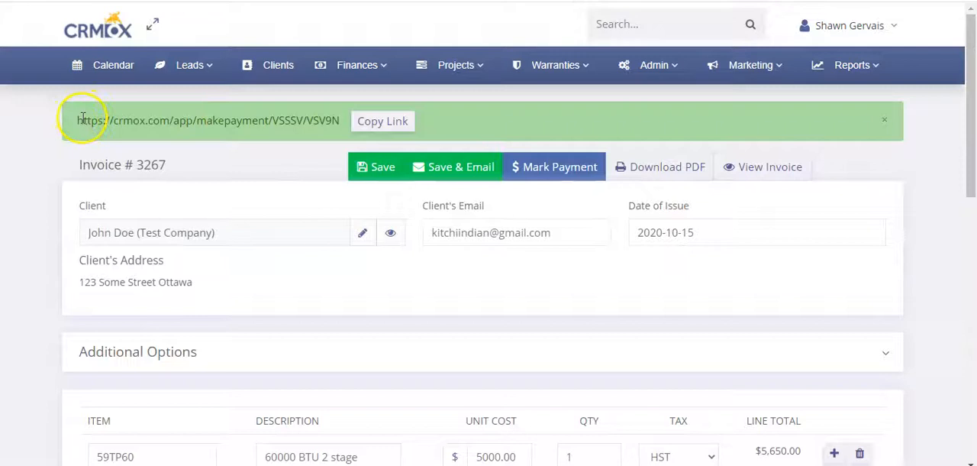
Step: Copy the invoice's online payment link and open it in a new browser tab
drag(83, 120, 338, 121)
click(236, 121)
click(382, 124)
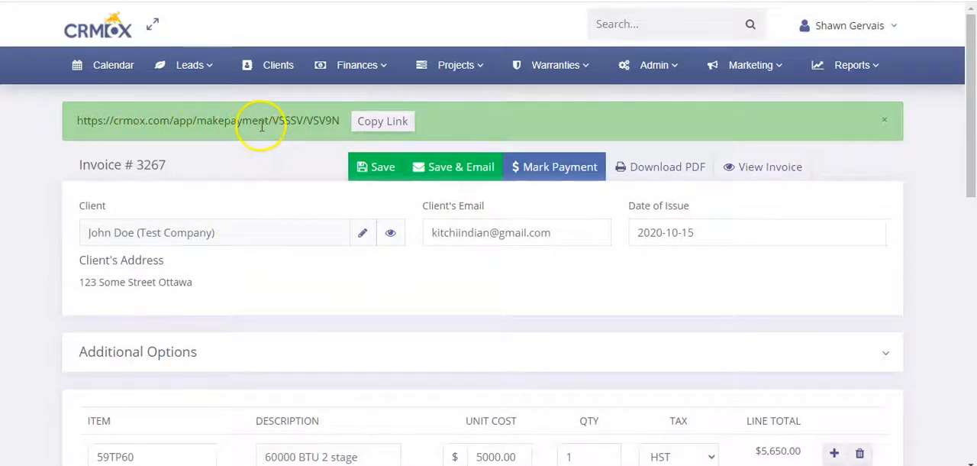
key(ctrl+t)
key(Return)
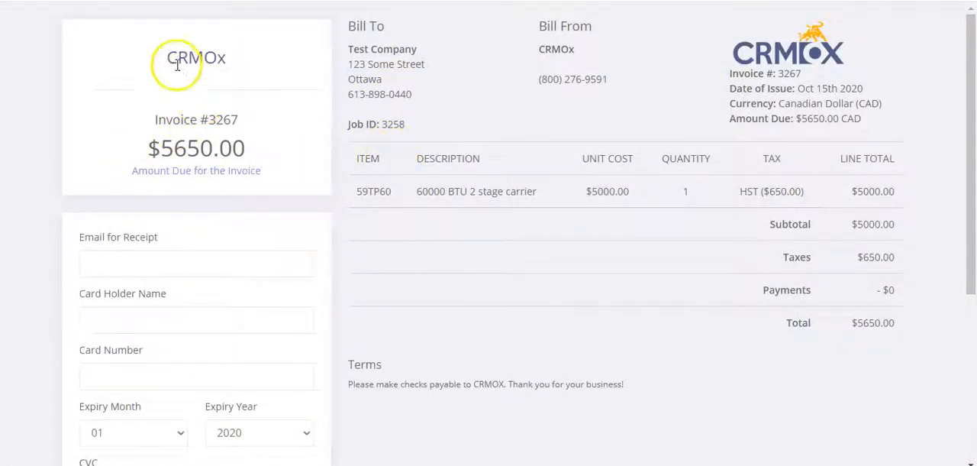
Step: Look through the customer payment page for the Oct 15th 2020 invoice, including the receipt email, card fields, payment button and invoice lines
scroll(161, 122, down, 2)
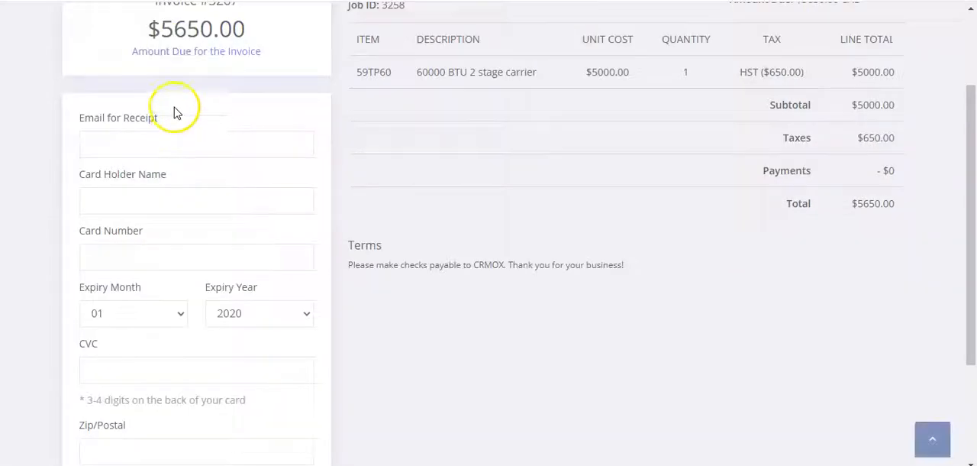
click(131, 135)
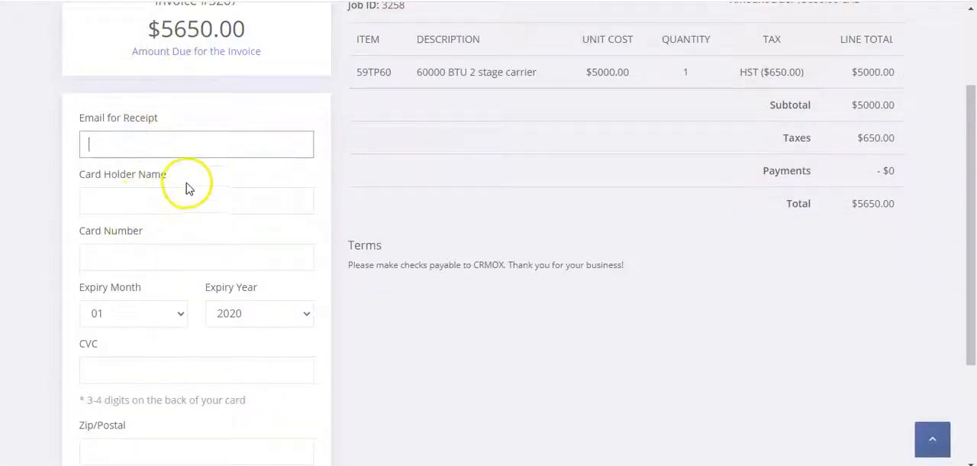
scroll(183, 191, down, 2)
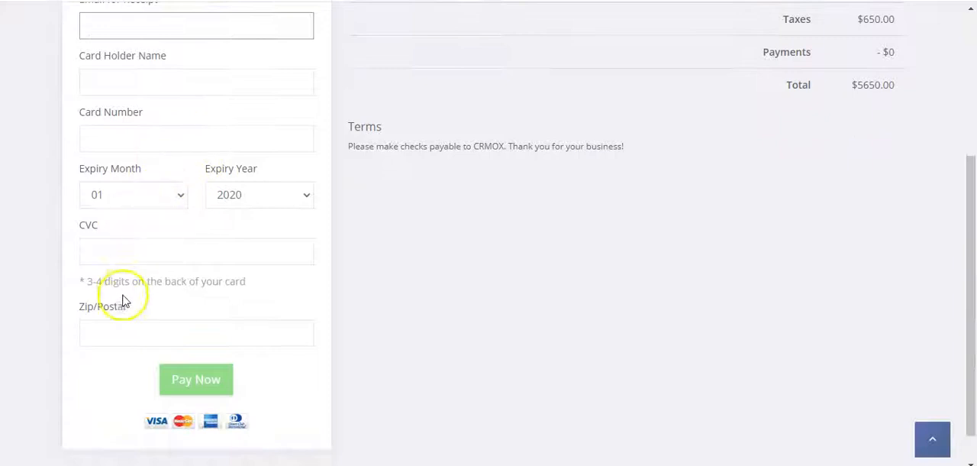
scroll(426, 283, down, 1)
scroll(575, 237, up, 5)
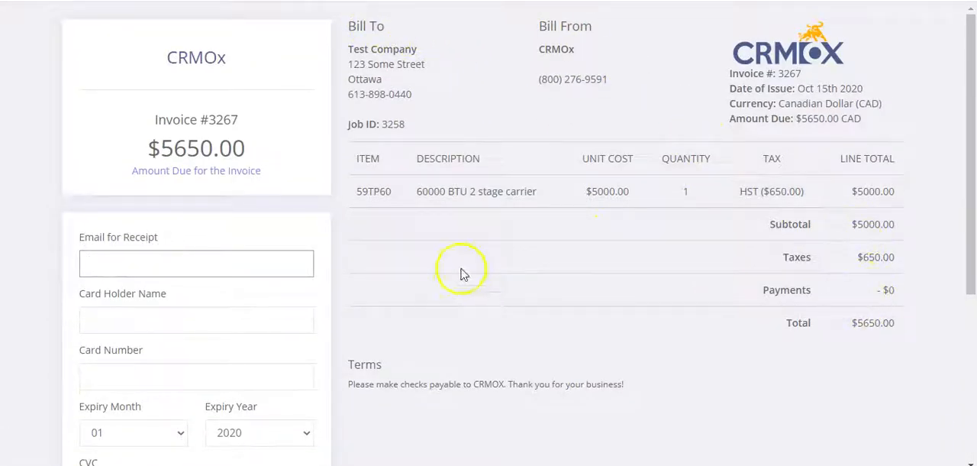
scroll(252, 306, down, 4)
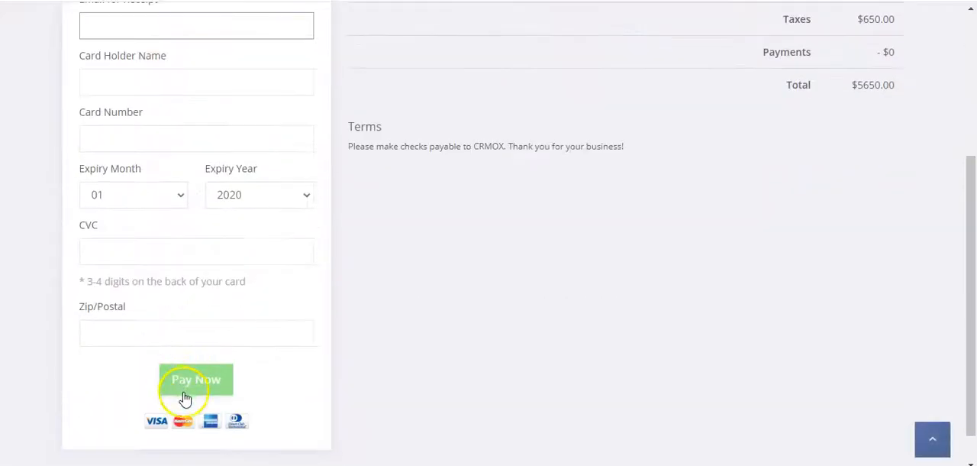
scroll(371, 303, up, 4)
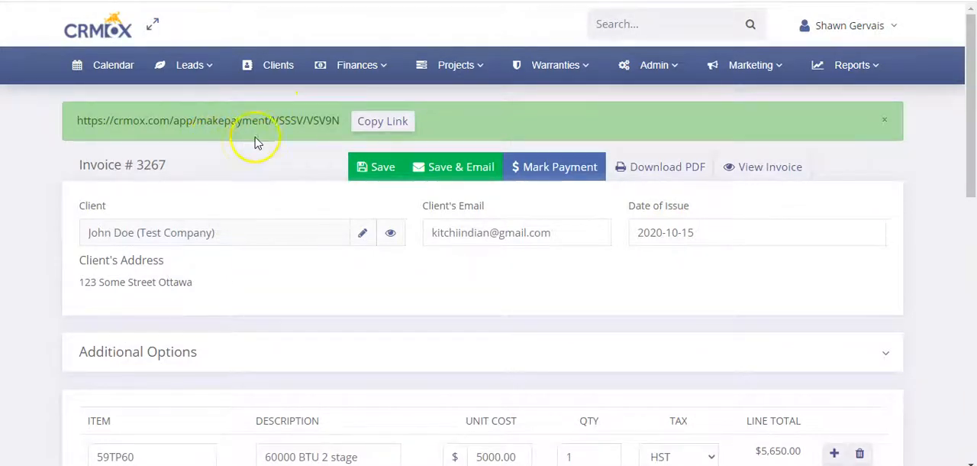
Step: Return to the invoice list and select the Oct 15th 2020 invoice and both Oct 11th 2020 invoices
click(380, 67)
click(343, 124)
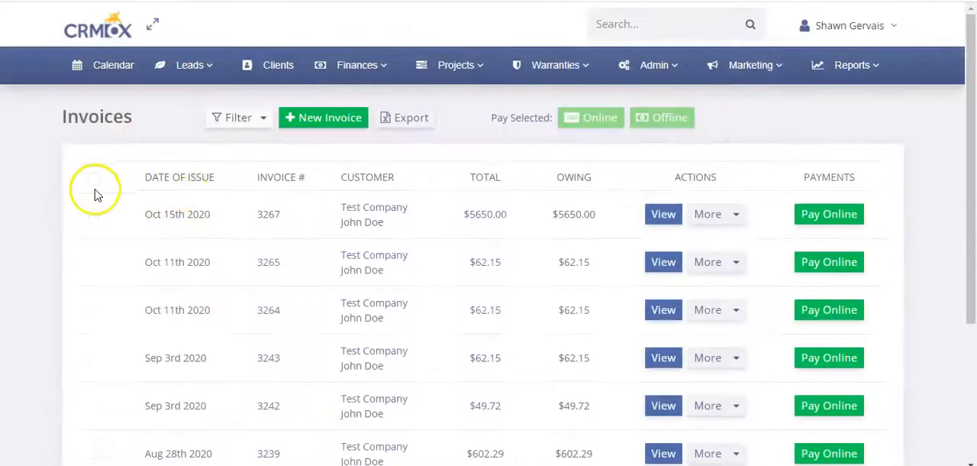
click(94, 216)
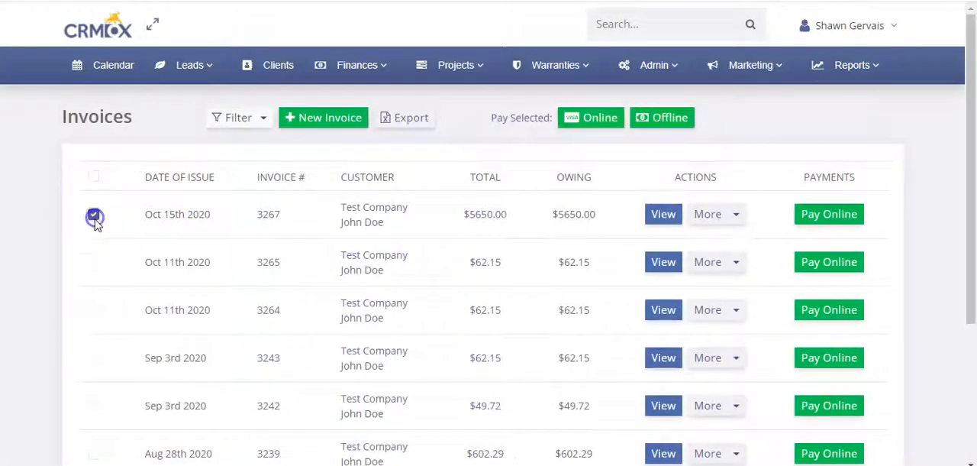
click(94, 260)
click(93, 309)
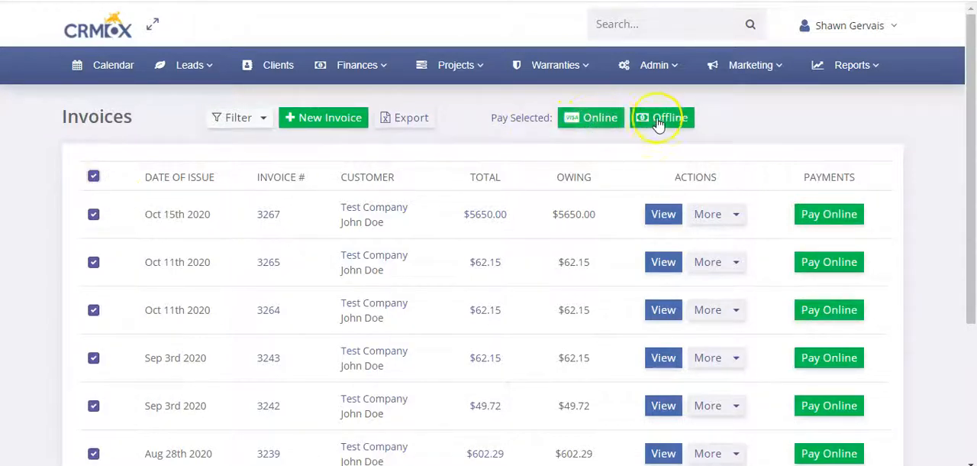
Step: Reduce the selection to the Oct 15th 2020 invoice and the first Oct 11th 2020 invoice, and start an online payment for both
click(94, 177)
click(93, 213)
click(93, 262)
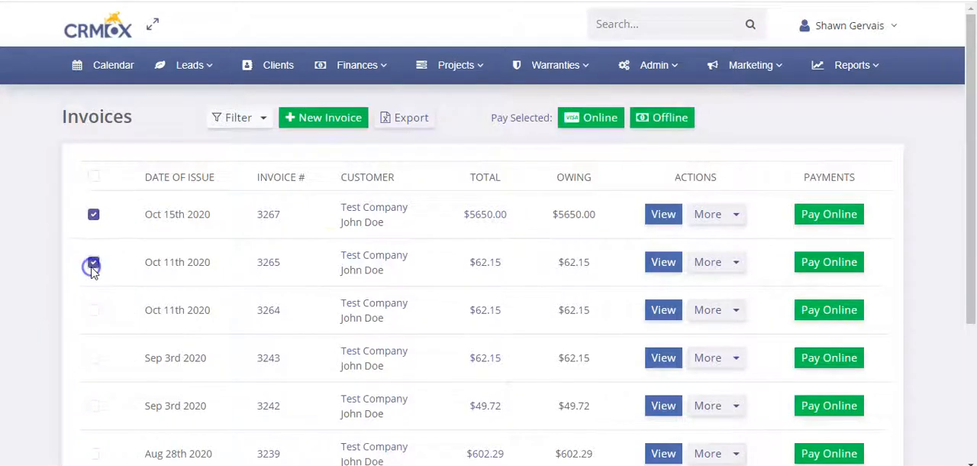
click(597, 123)
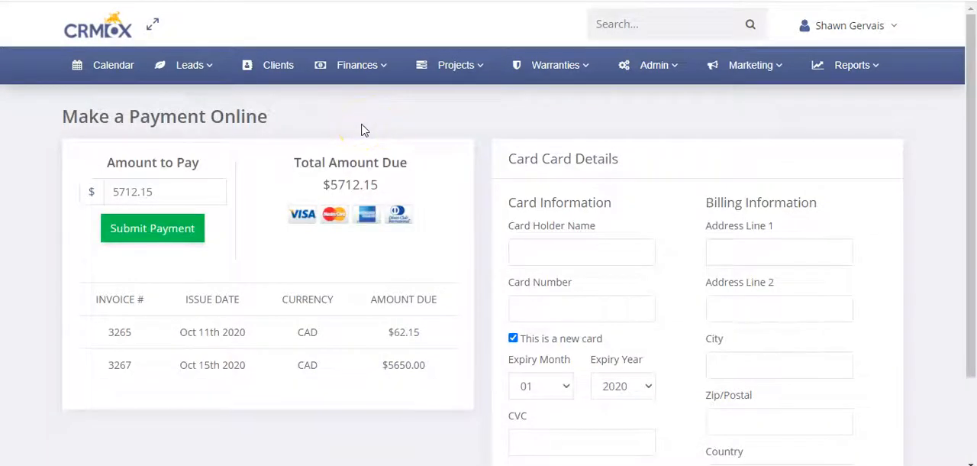
Step: Review the combined payment page's amount to pay, total due, listed invoices and card fields
scroll(173, 124, down, 3)
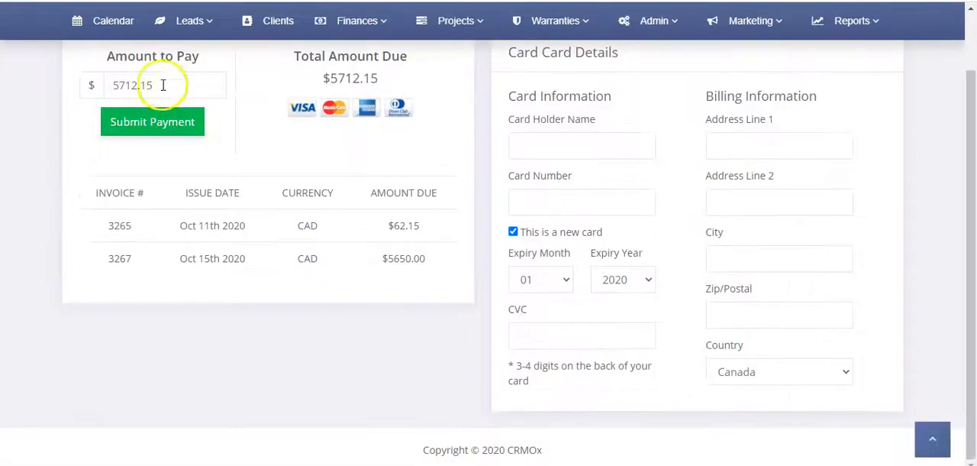
drag(97, 193, 401, 248)
click(432, 262)
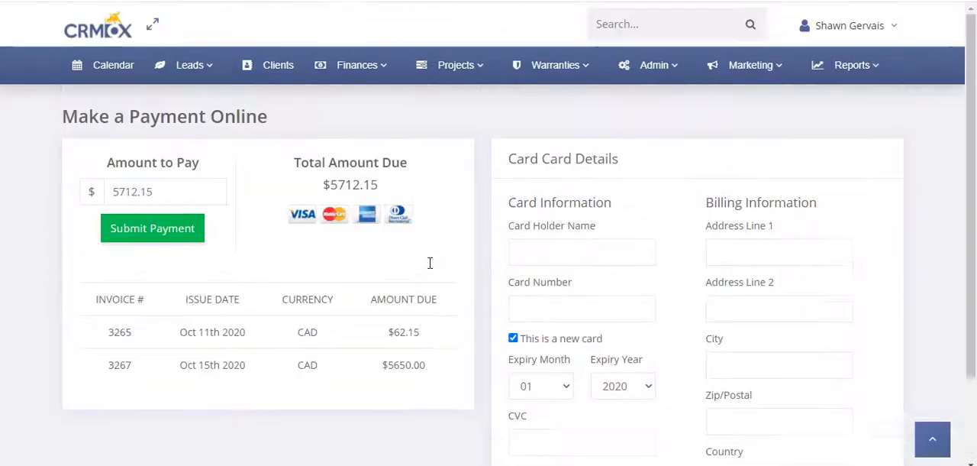
scroll(430, 262, up, 3)
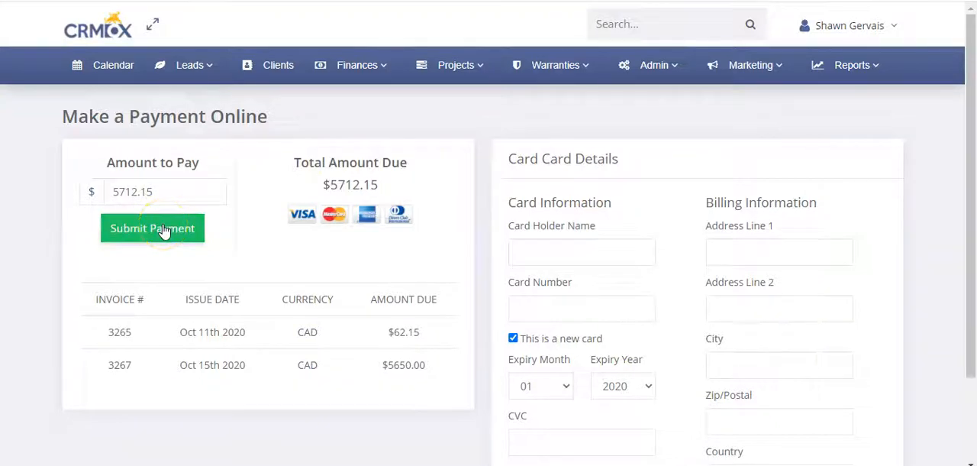
Step: Go back to the invoice list and select the Oct 15th 2020 invoice and the first Oct 11th 2020 invoice
click(367, 65)
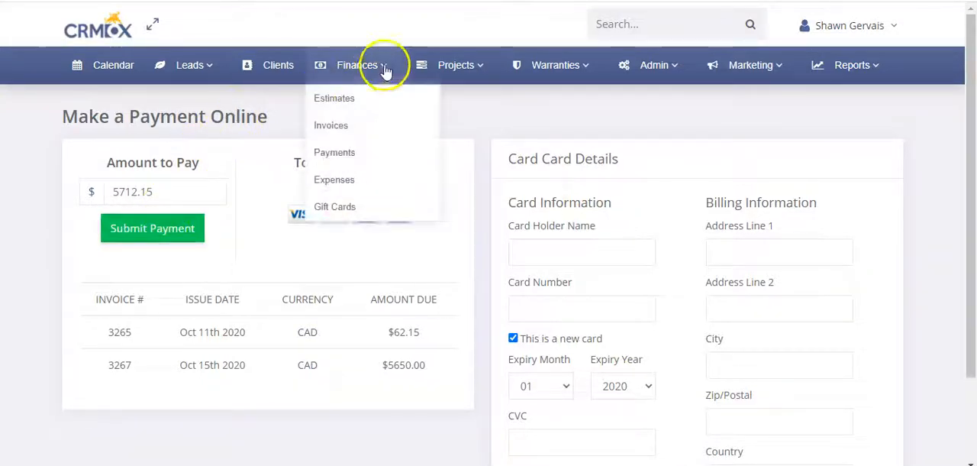
click(357, 127)
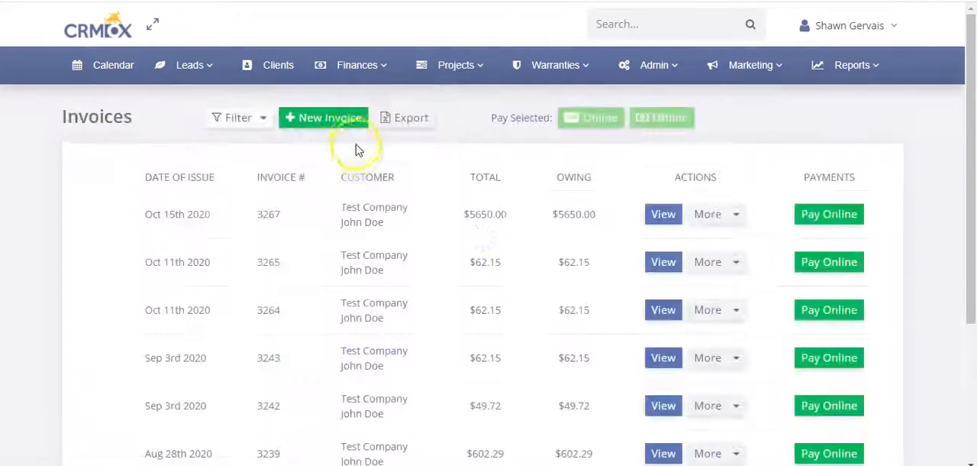
click(96, 217)
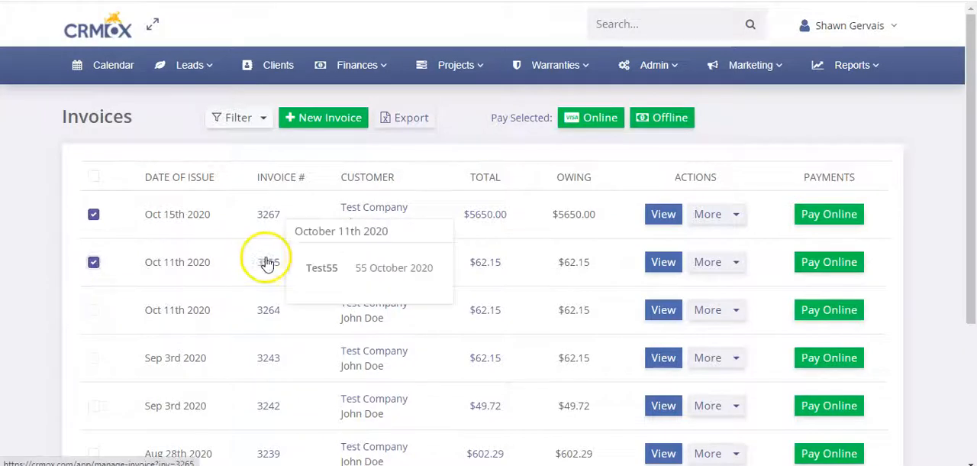
Step: Open the client's record from the Oct 15th 2020 invoice and list that client's outstanding invoices
click(272, 217)
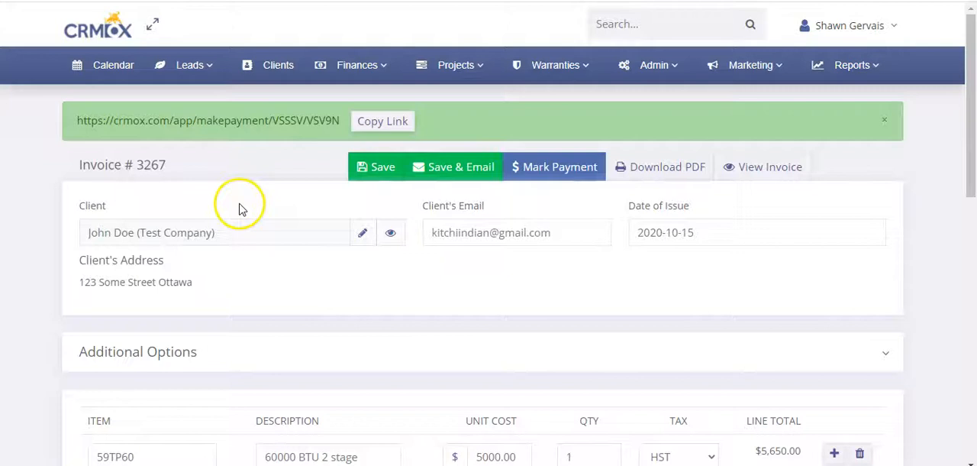
click(390, 232)
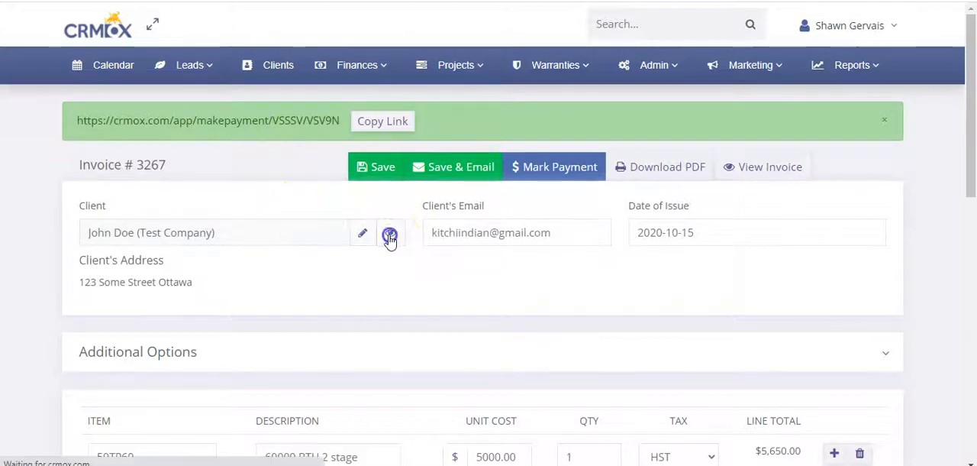
click(499, 122)
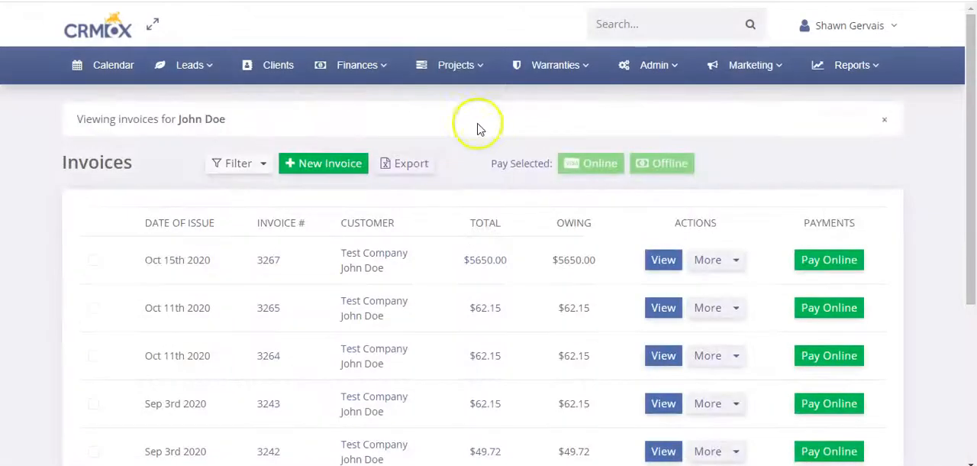
Step: Select all of the client's invoices to get a combined payment link, look over the list, and clear the selection
click(94, 223)
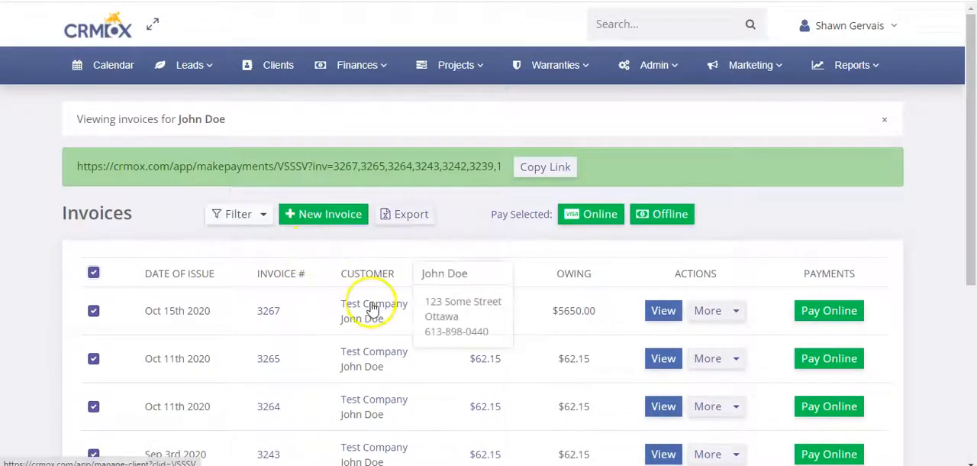
scroll(334, 240, down, 2)
scroll(340, 222, down, 2)
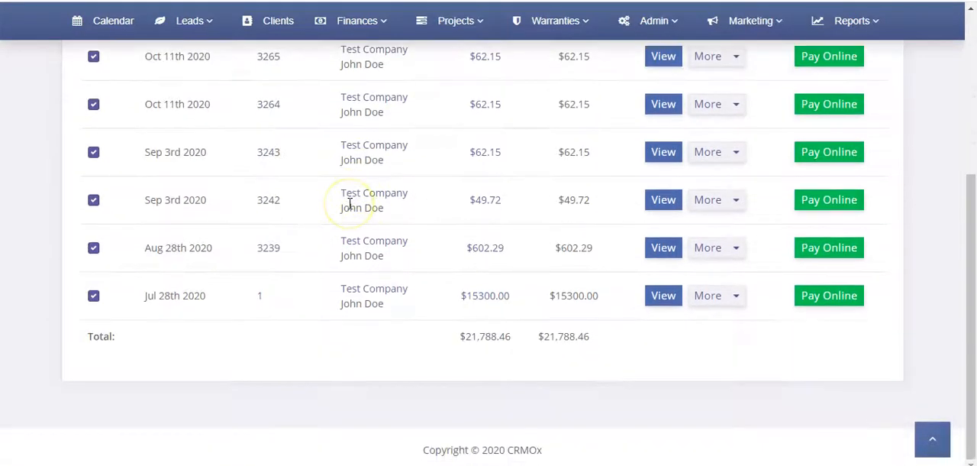
scroll(343, 250, up, 4)
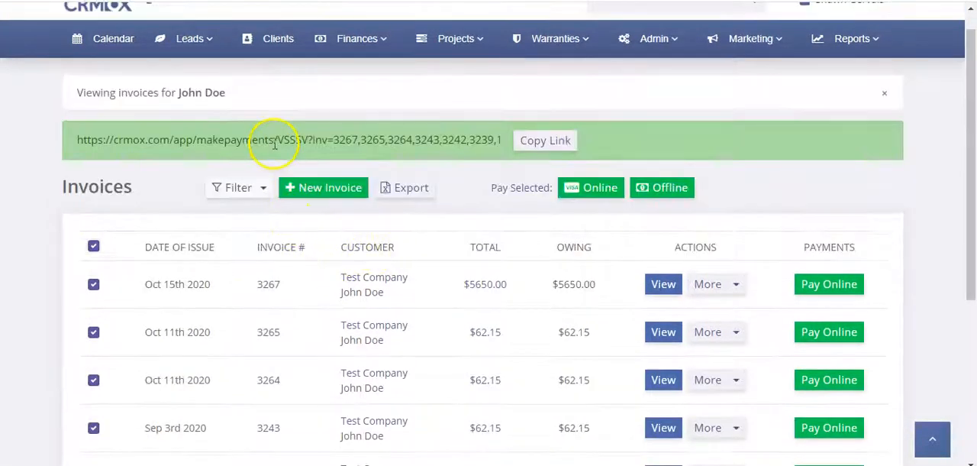
click(93, 246)
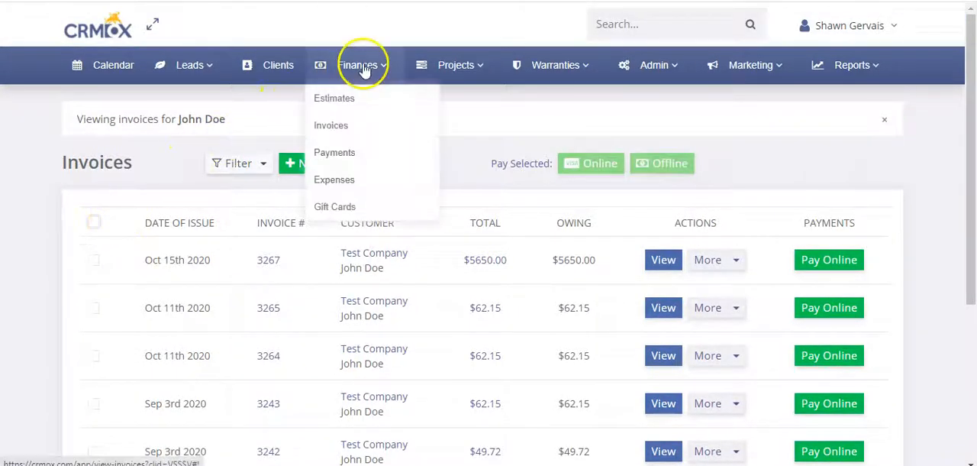
Step: Open the Test Company client record from the invoice list and show the invoices behind its owing balance
click(371, 260)
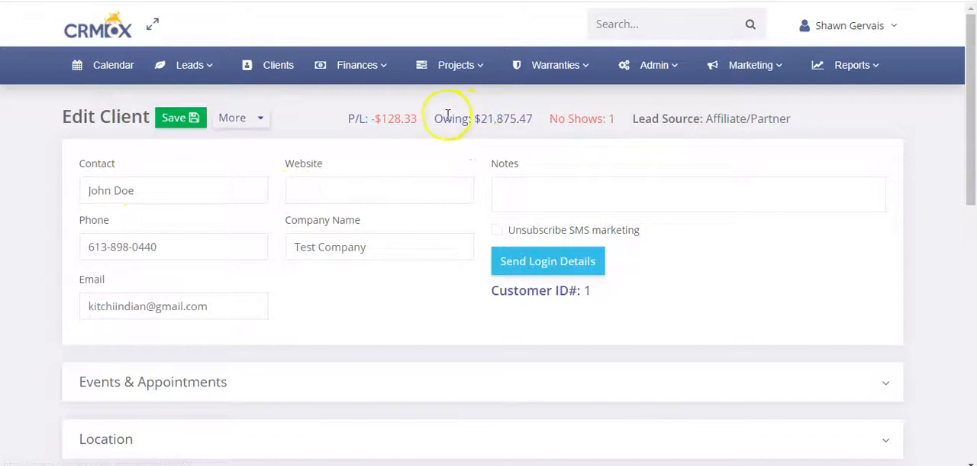
click(489, 124)
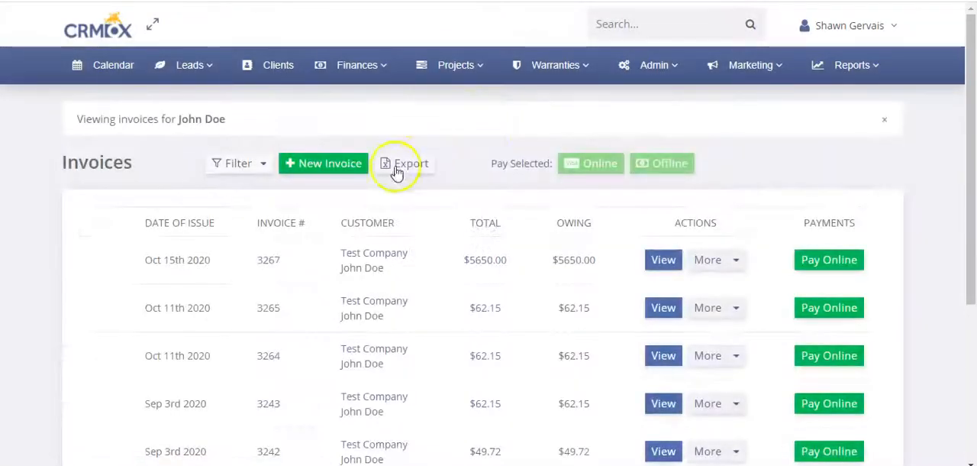
scroll(214, 214, down, 3)
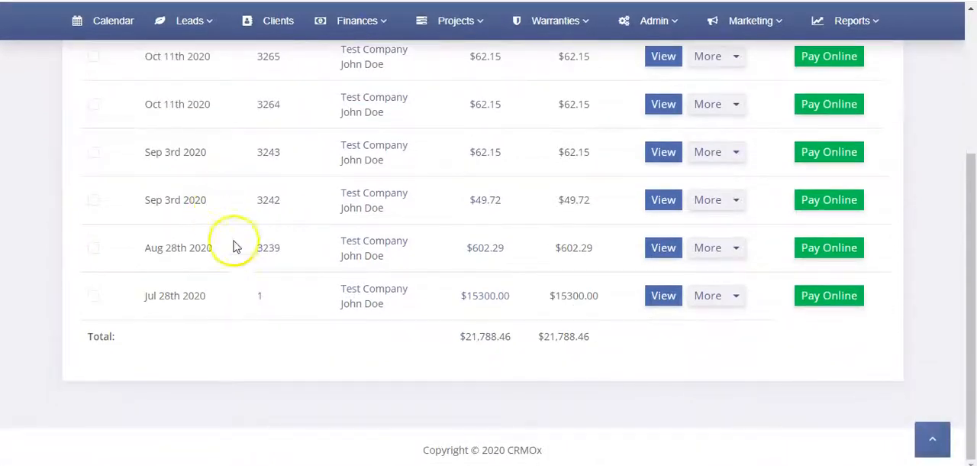
scroll(388, 279, up, 5)
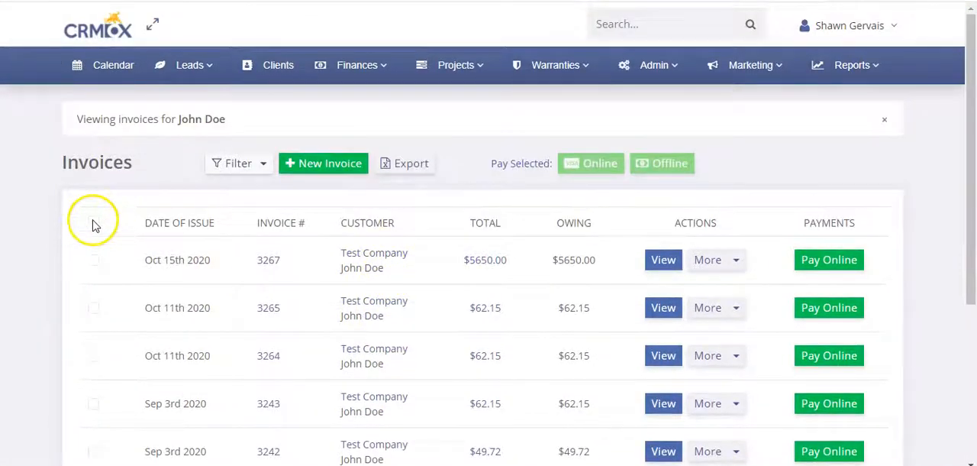
Step: Select all of the client's invoices, copy their combined payment link, and load it in the customer payment page's browser tab
click(93, 222)
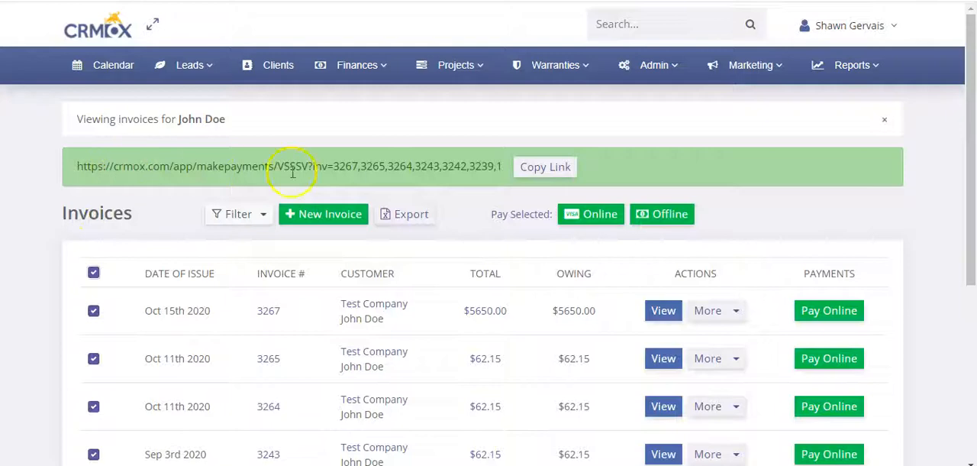
click(545, 168)
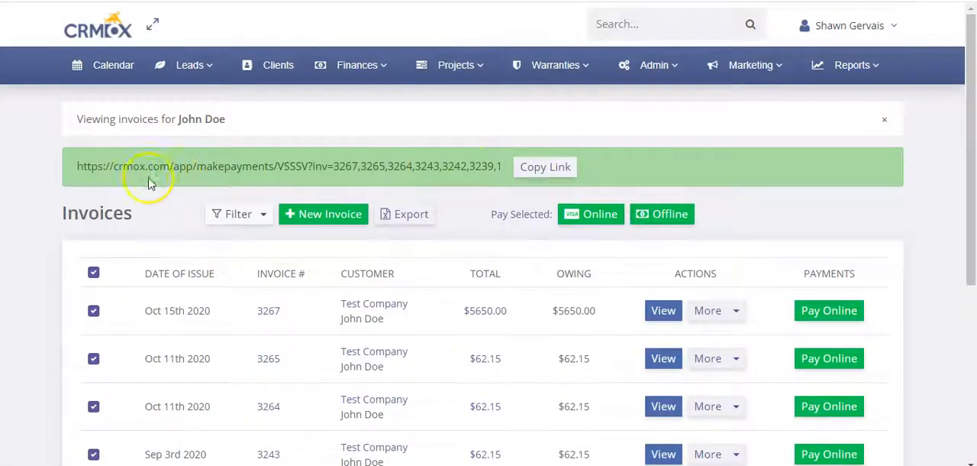
drag(351, 165, 512, 165)
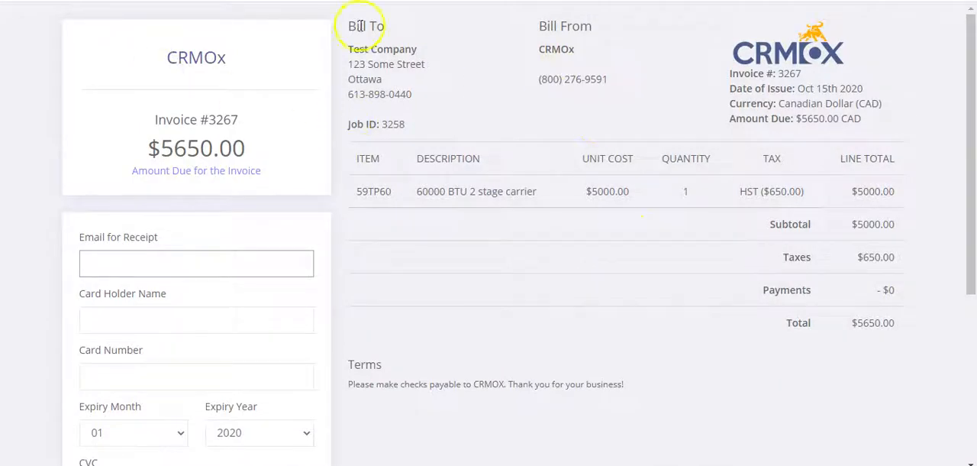
key(ctrl+v)
key(Return)
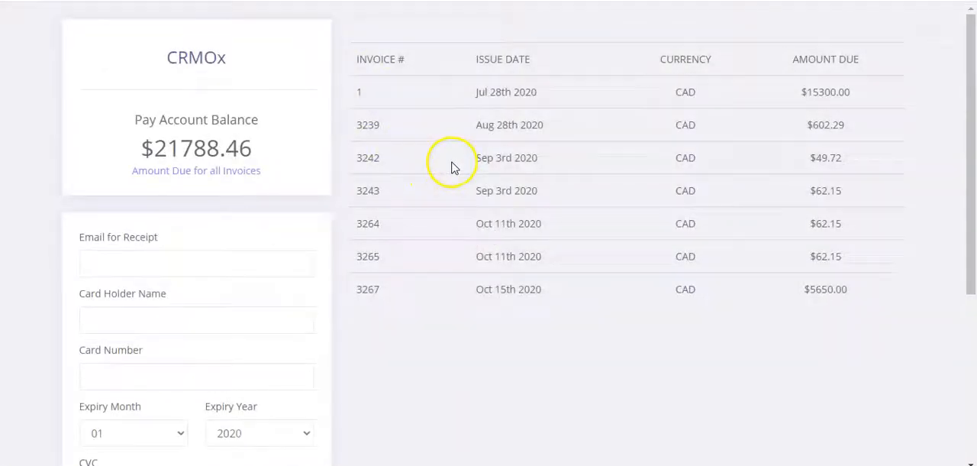
Step: Review the account balance payment page, including the amount due, the table of included invoices and the card fields
drag(143, 120, 273, 129)
click(196, 148)
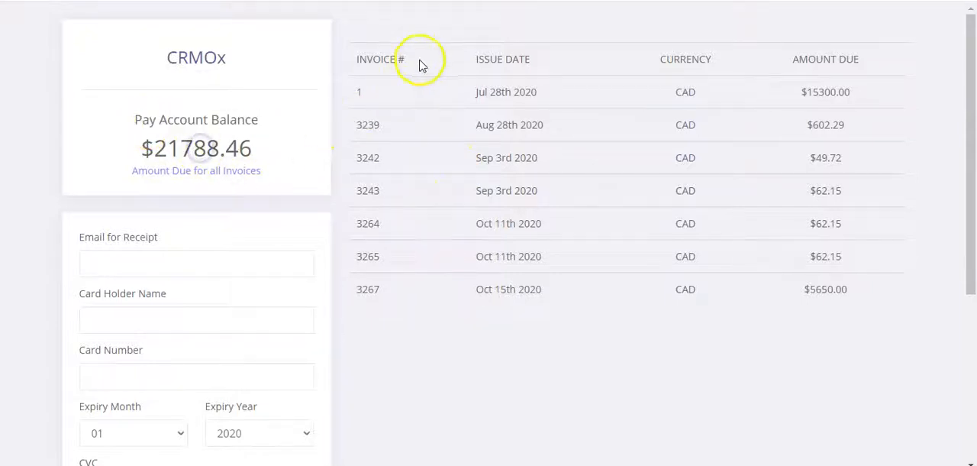
drag(350, 69, 832, 288)
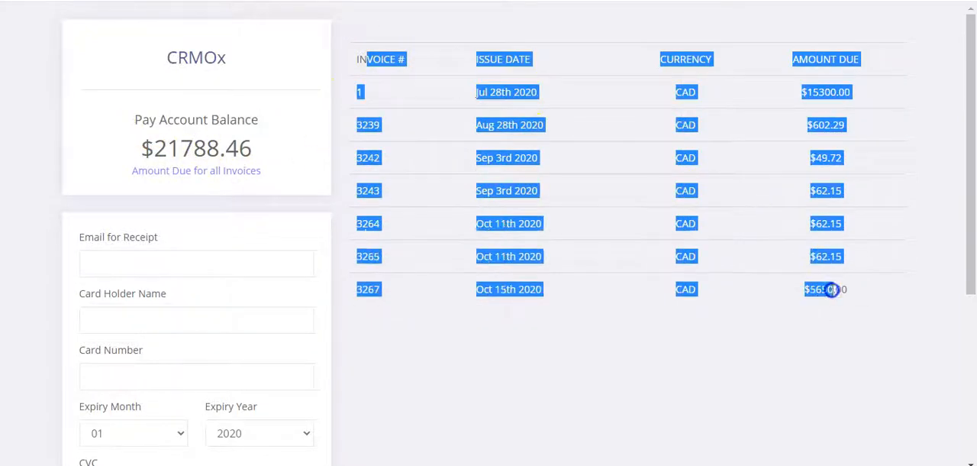
click(832, 289)
scroll(122, 205, down, 2)
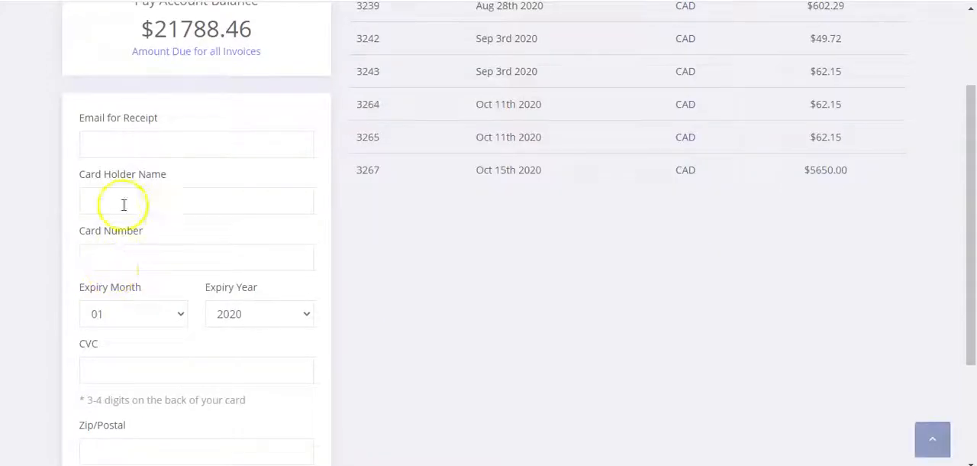
Step: Look through the customer payment form from the receipt email field to the payment submission, and close the payment page's browser tab
click(121, 147)
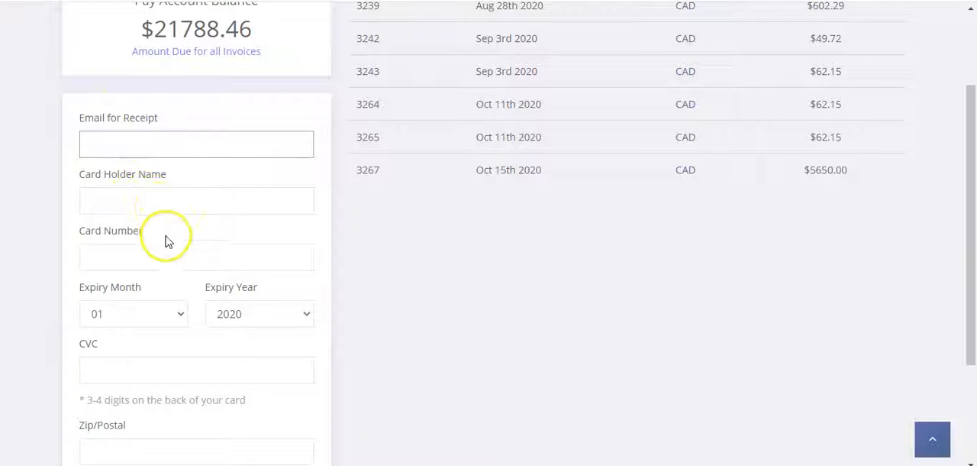
scroll(142, 301, down, 3)
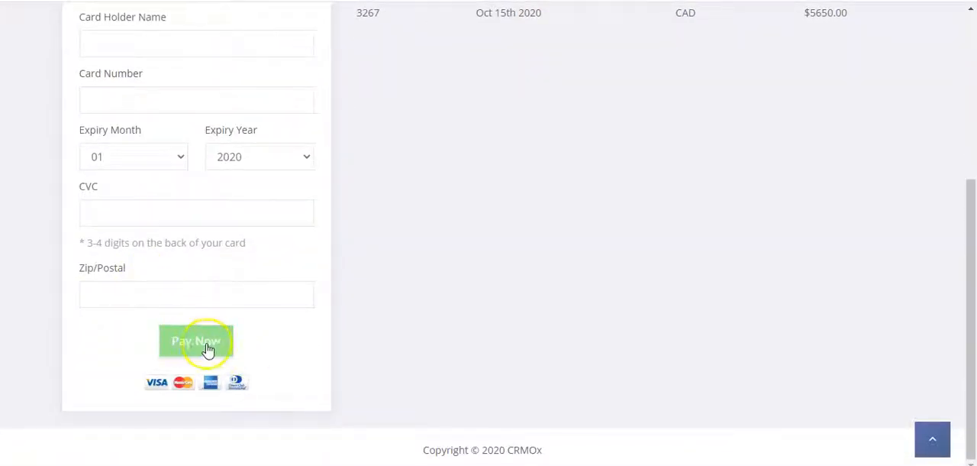
click(207, 349)
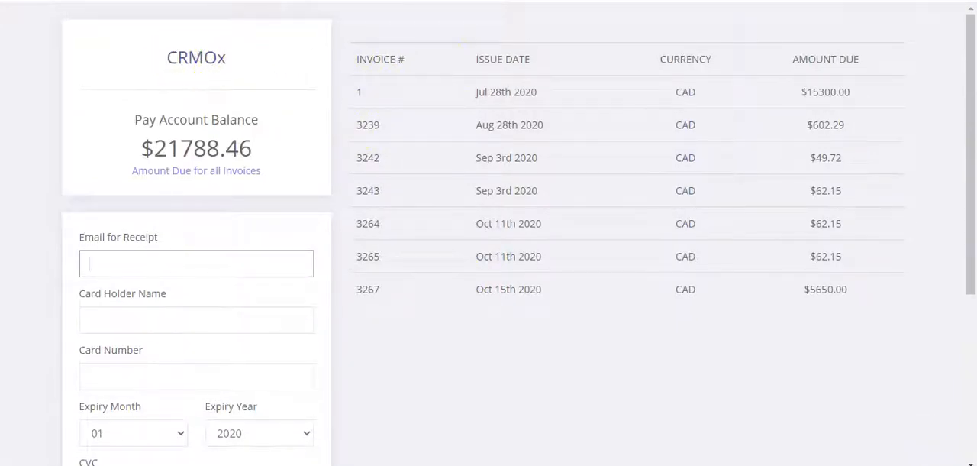
key(ctrl+w)
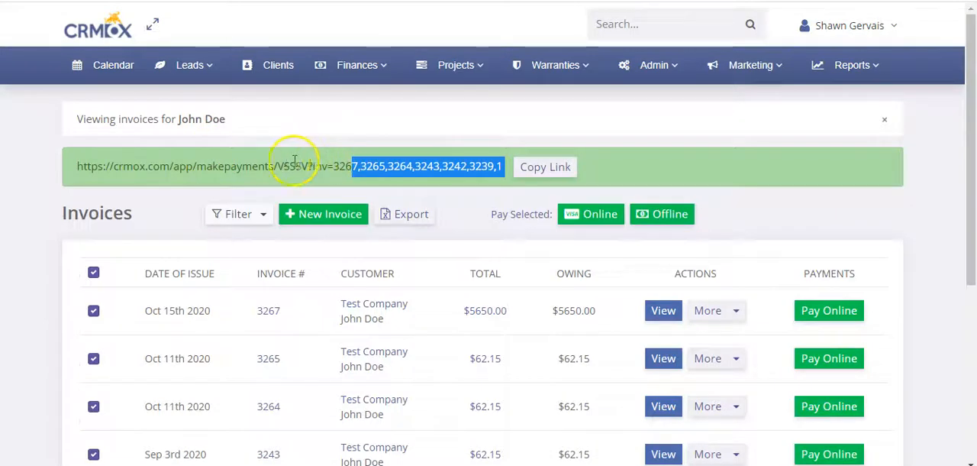
Step: Open invoice 3267 from the full invoice list and copy its single-invoice payment link
mouse_move(326, 84)
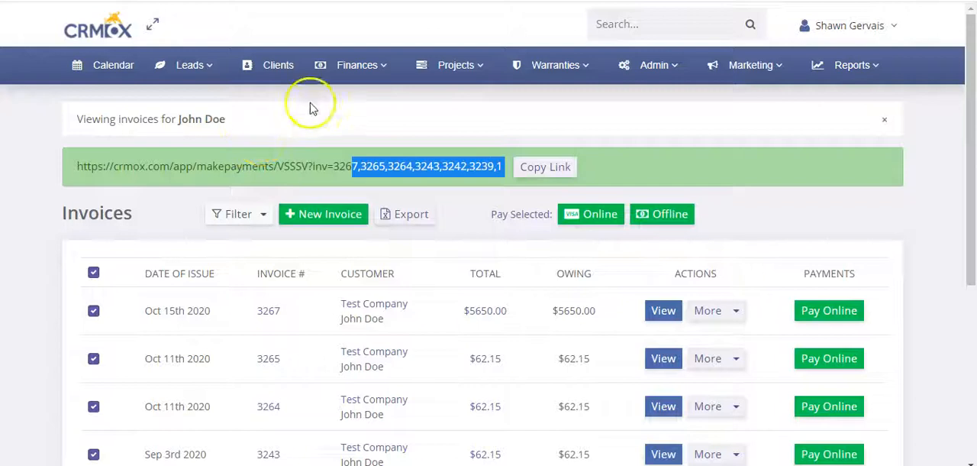
mouse_move(359, 66)
click(349, 130)
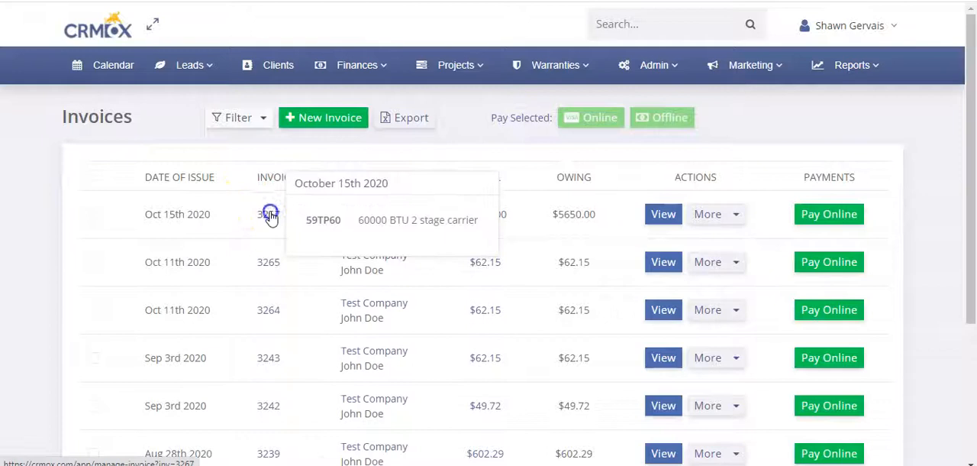
click(269, 215)
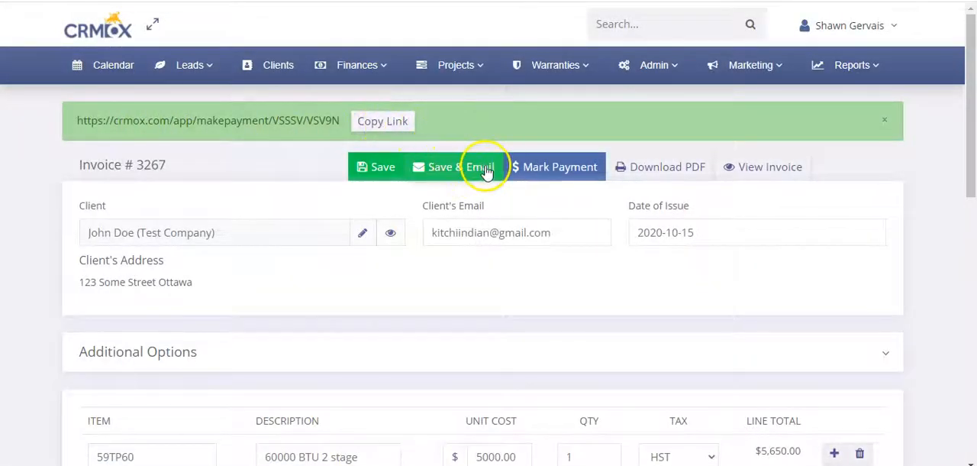
click(355, 123)
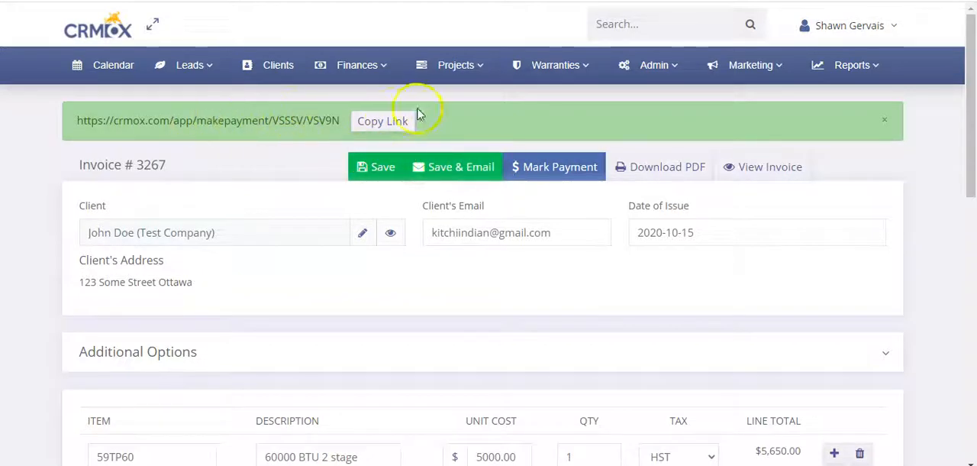
Step: Return to the invoice list, open the Test Company client record and show the invoices behind its owing balance
click(359, 68)
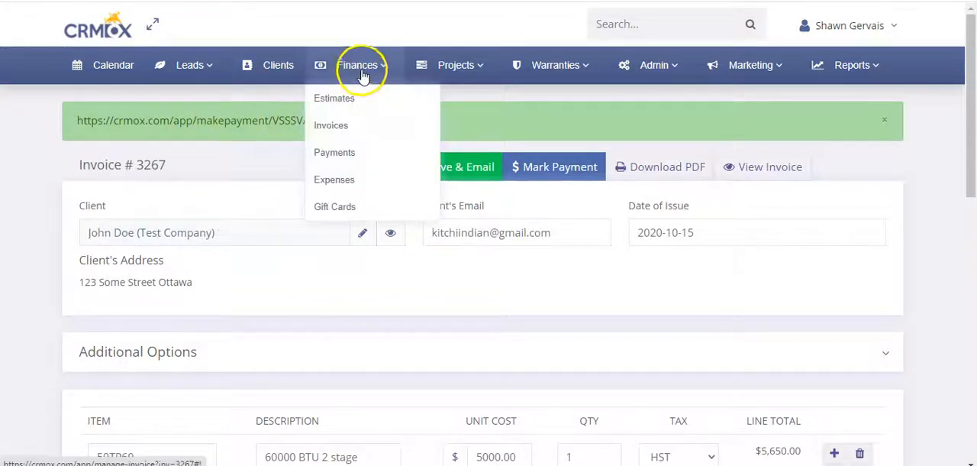
click(344, 126)
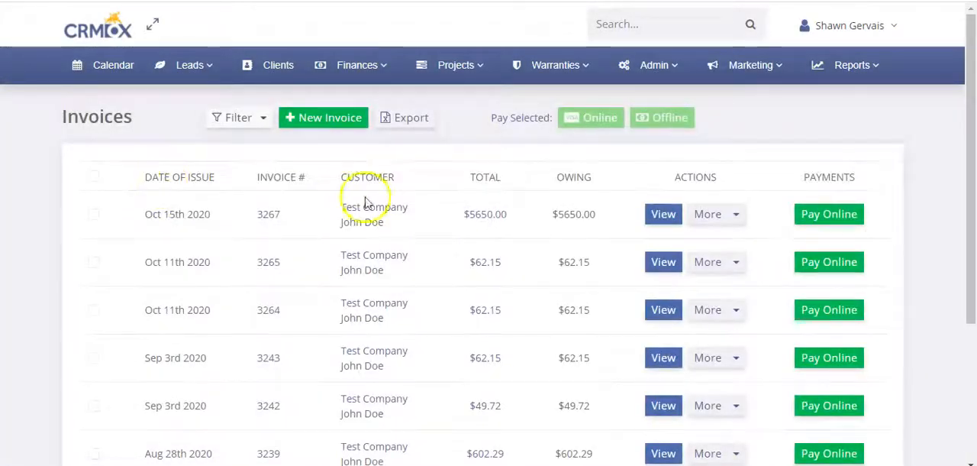
click(367, 206)
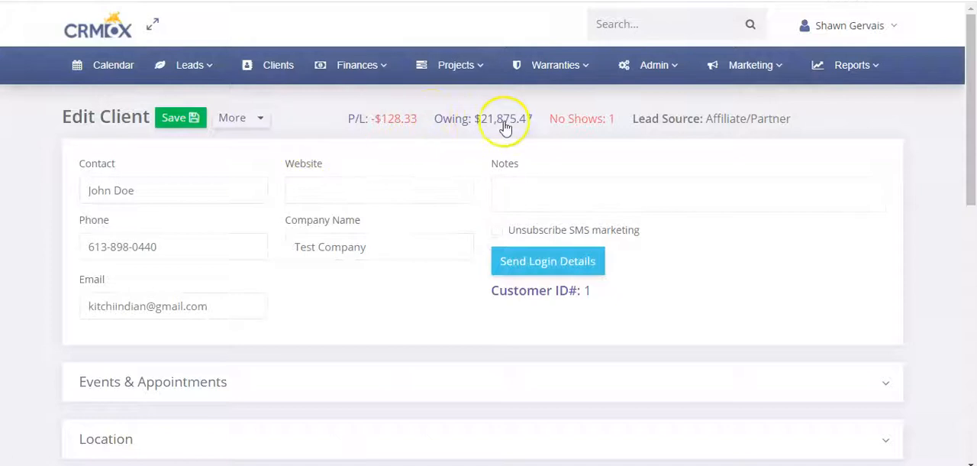
click(503, 124)
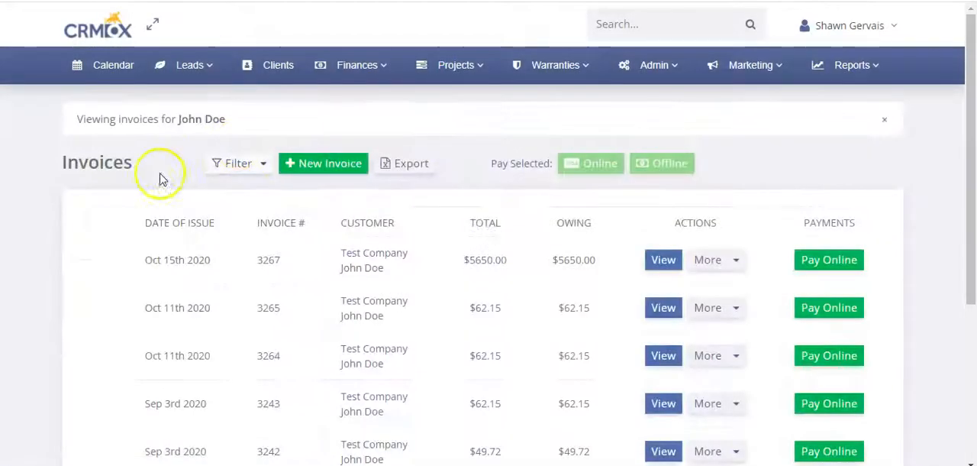
Step: Select all of the client's invoices, copy their combined payment link and point out the link text
click(92, 221)
click(538, 167)
click(227, 175)
drag(109, 165, 469, 160)
click(477, 161)
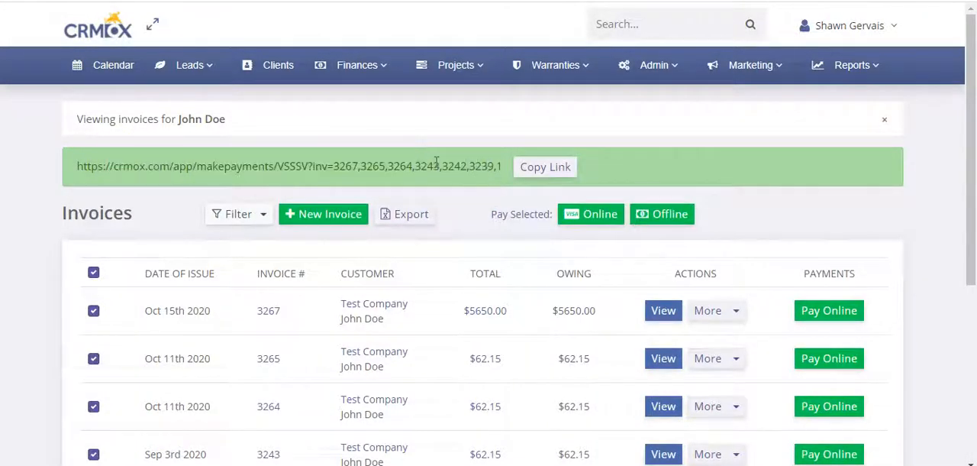
Step: Select invoices 3267, 3265 and 3264 in the full invoice list and open them for offline payment
click(365, 67)
click(332, 126)
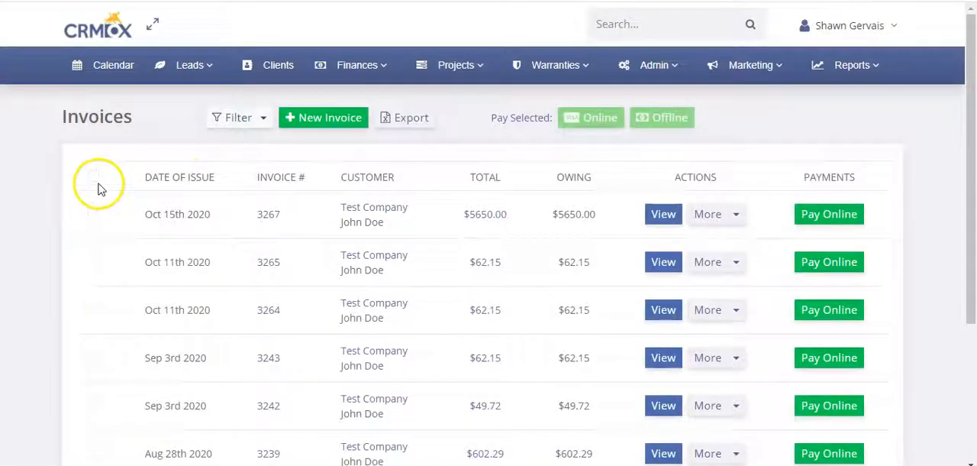
click(93, 213)
click(94, 262)
click(93, 310)
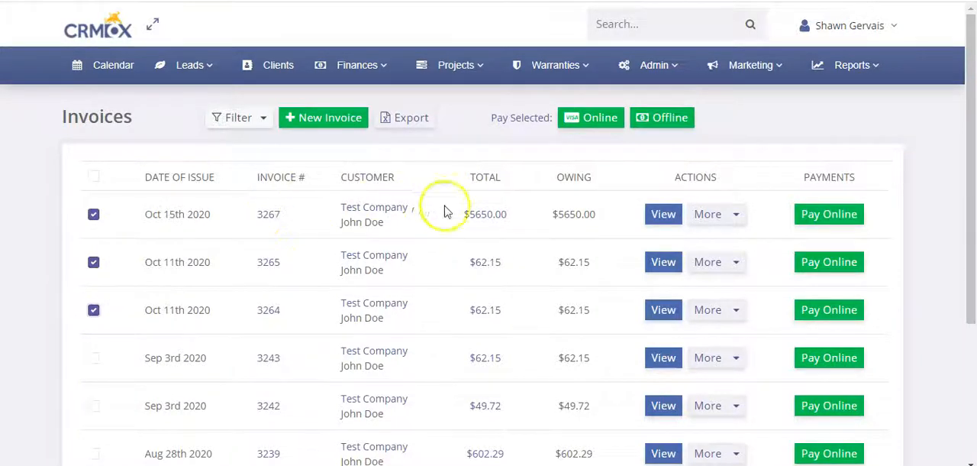
click(654, 121)
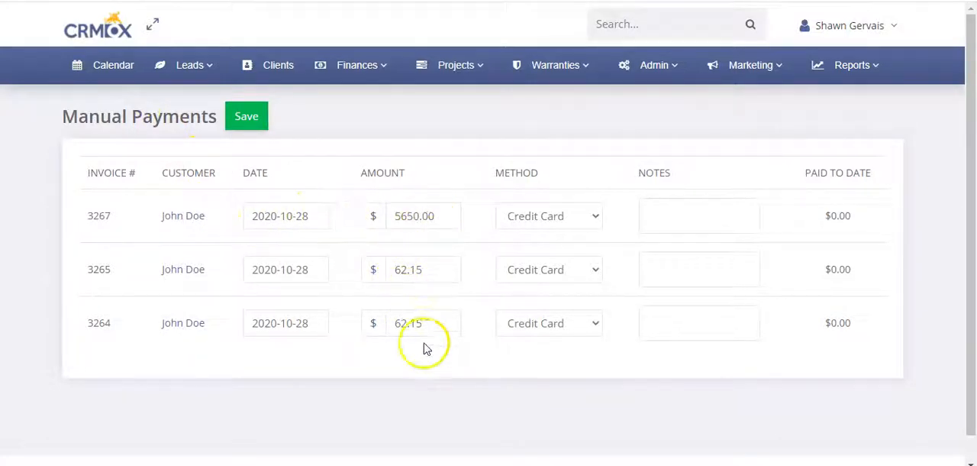
Step: Set the manual payment method to Cash for invoices 3267 and 3265 and Check for 3264, and show their notes fields
click(569, 216)
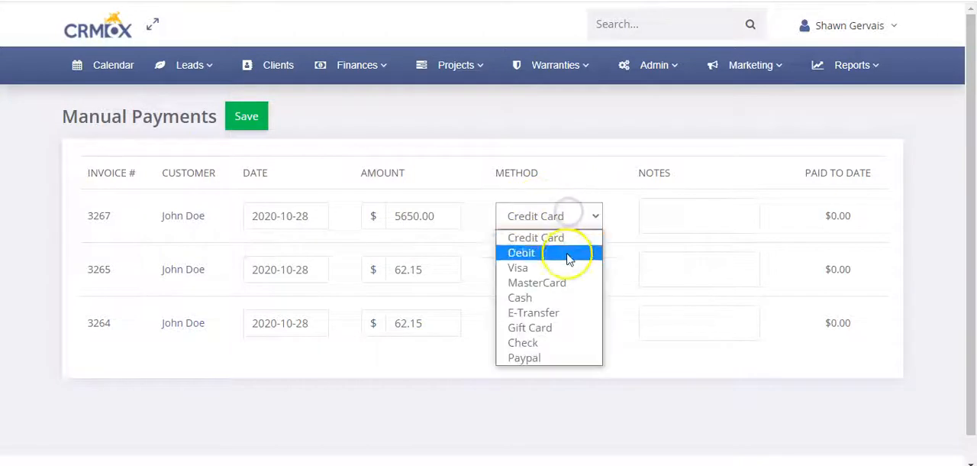
click(542, 297)
click(544, 271)
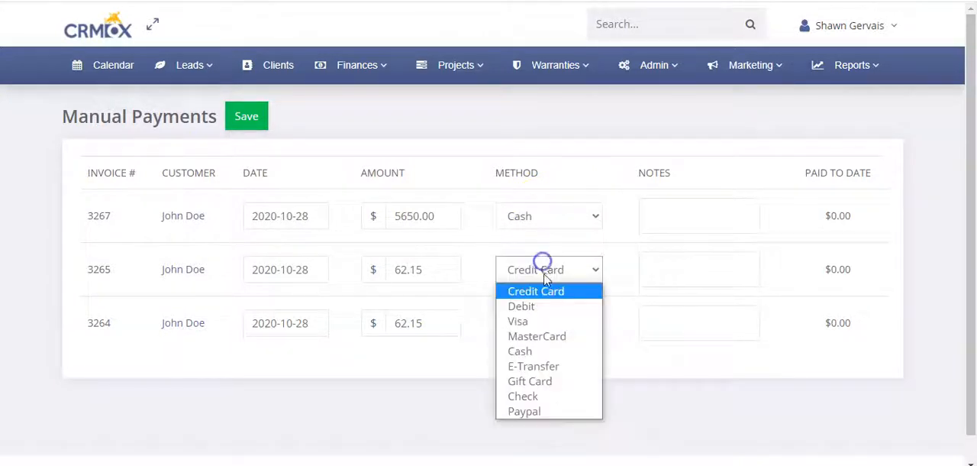
click(548, 352)
click(545, 321)
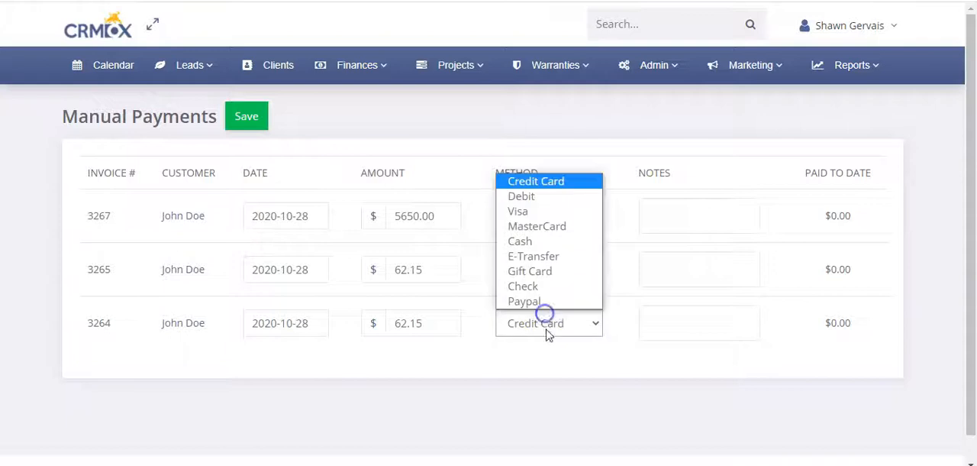
click(552, 293)
click(687, 223)
click(679, 262)
click(679, 323)
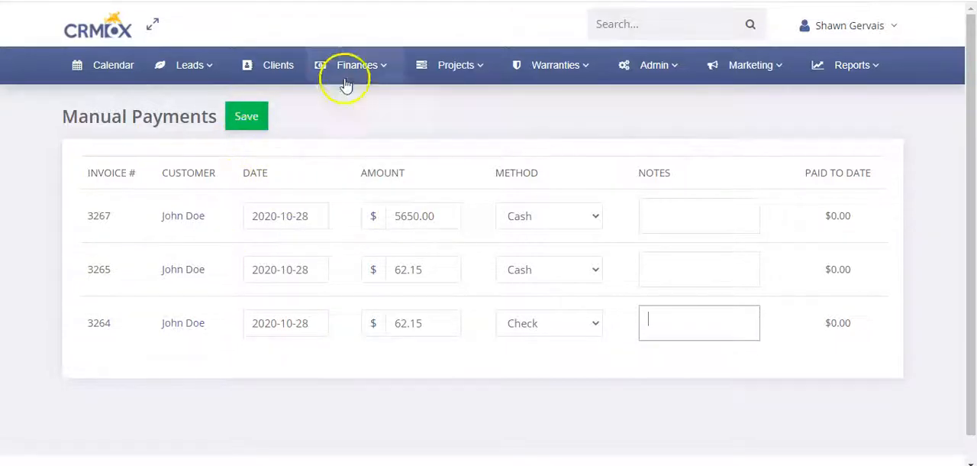
Step: Open the list of recorded payments and check the notes of the payment for invoice 3247
mouse_move(350, 67)
click(345, 155)
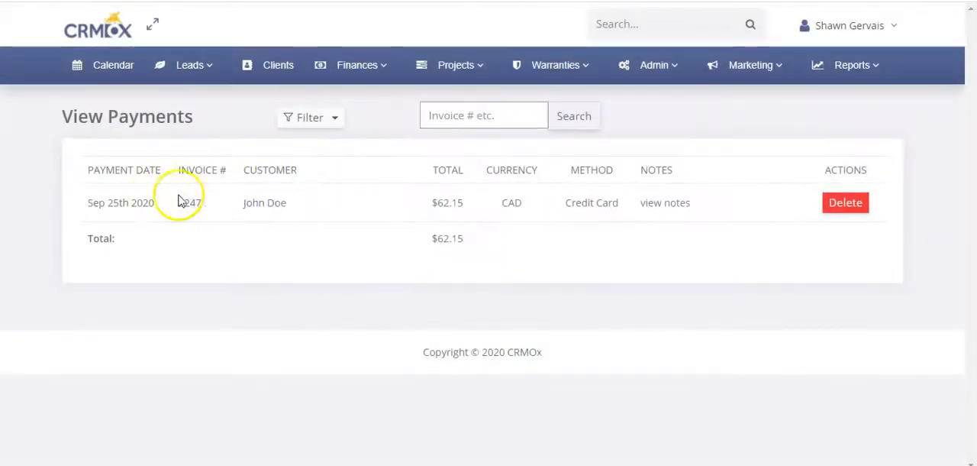
click(661, 204)
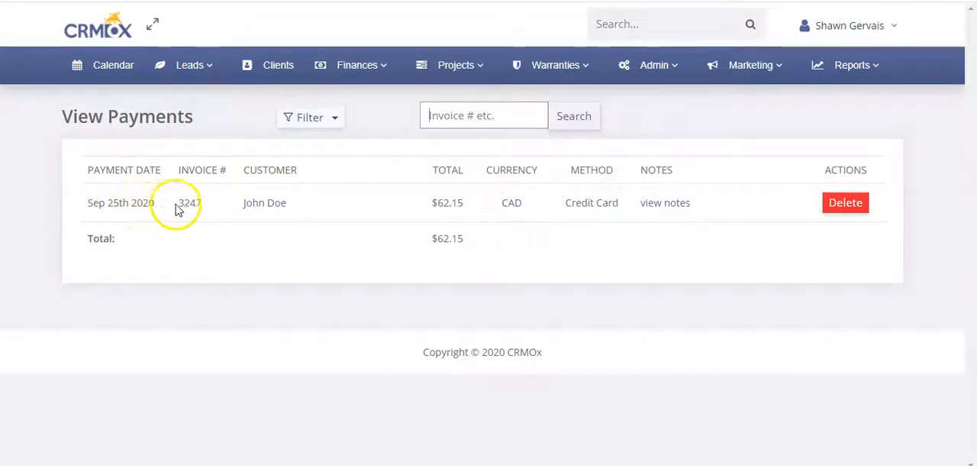
Step: Return to the invoice list and select invoices 3267, 3265, 3264 and 3243 for paying together
click(362, 67)
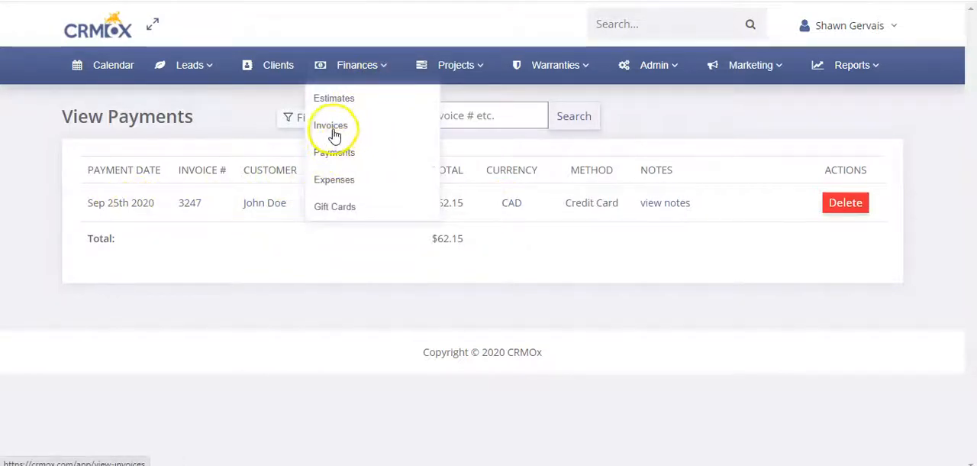
click(378, 130)
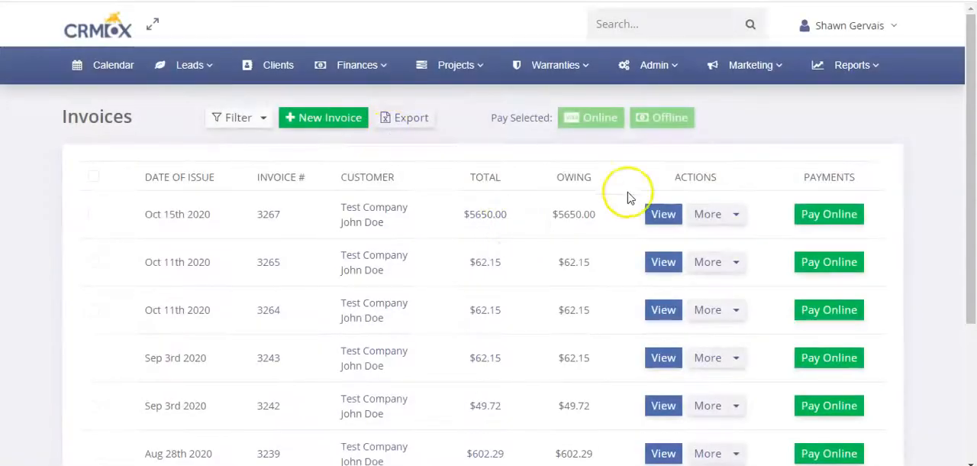
click(93, 213)
click(93, 262)
click(93, 309)
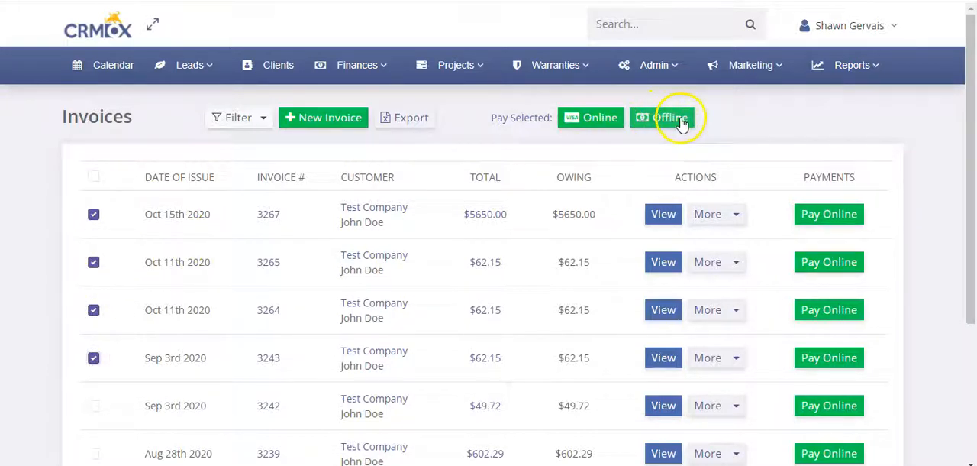
Step: Open invoice 3267 and look over its details, line items and payment options
click(265, 216)
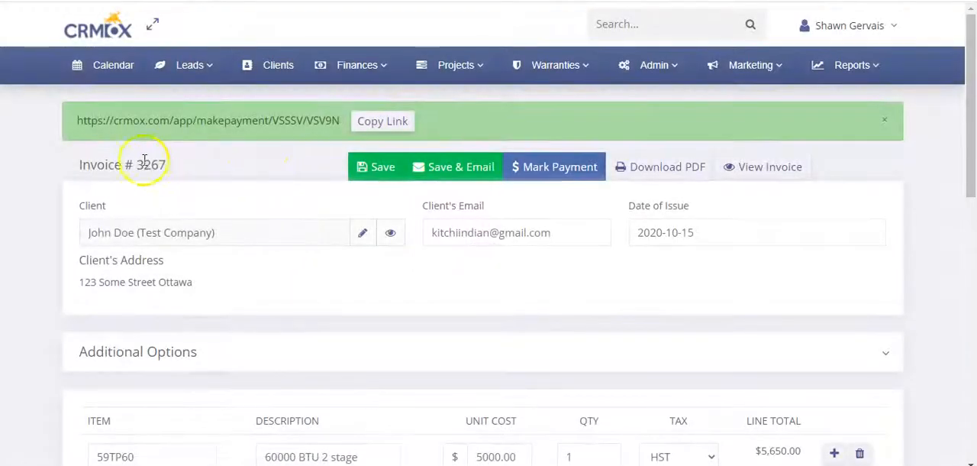
click(138, 162)
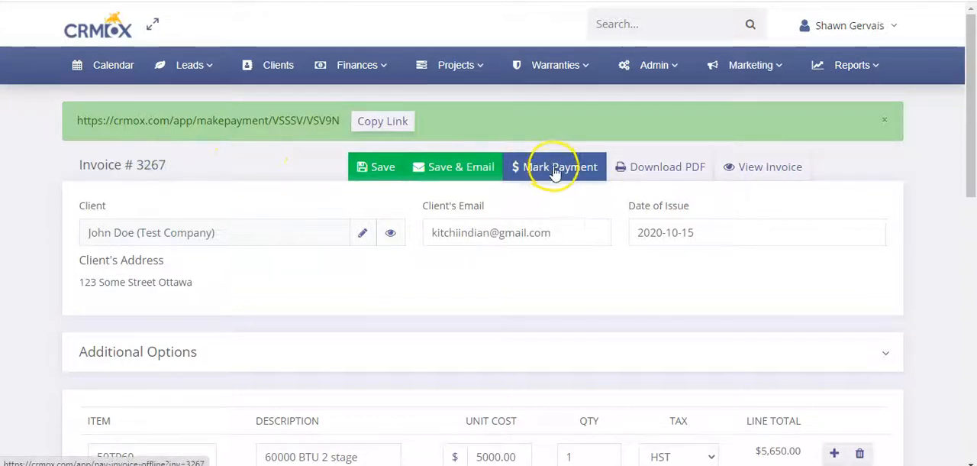
scroll(546, 258, down, 2)
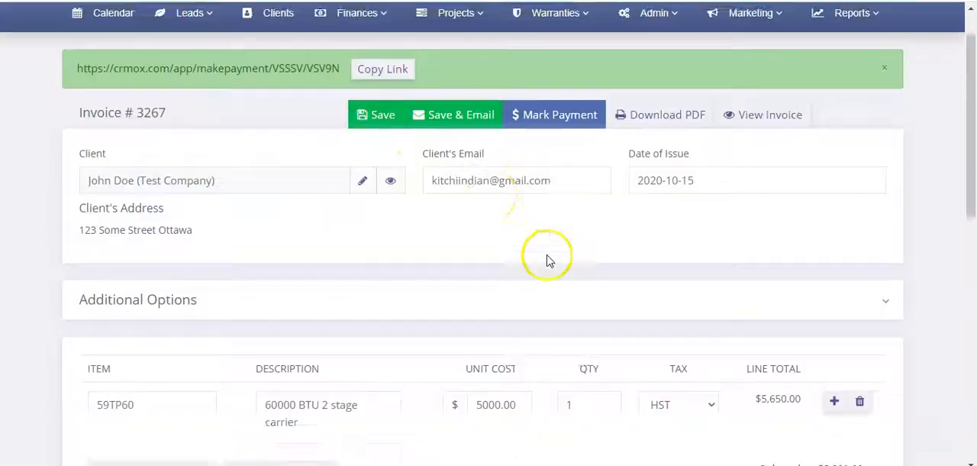
scroll(547, 260, down, 2)
scroll(549, 260, up, 4)
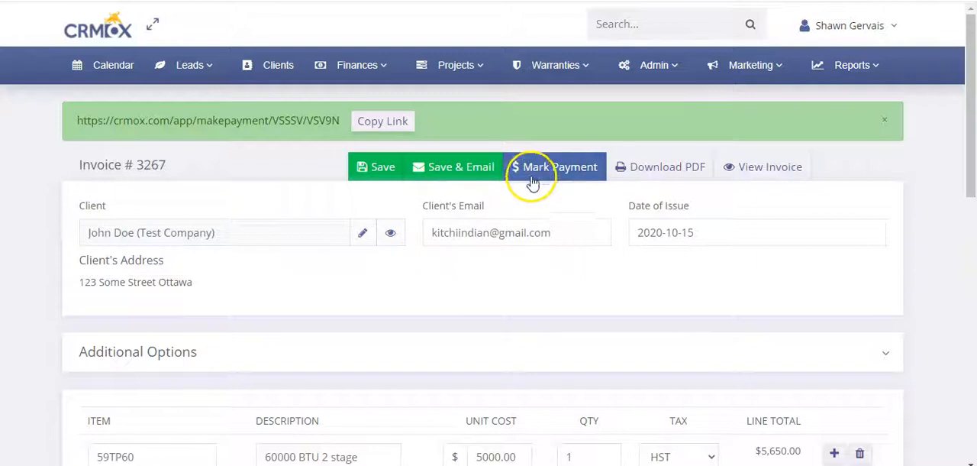
Step: Start marking a manual payment for invoice 3267, set the method to Cash and enter its notes field
click(554, 169)
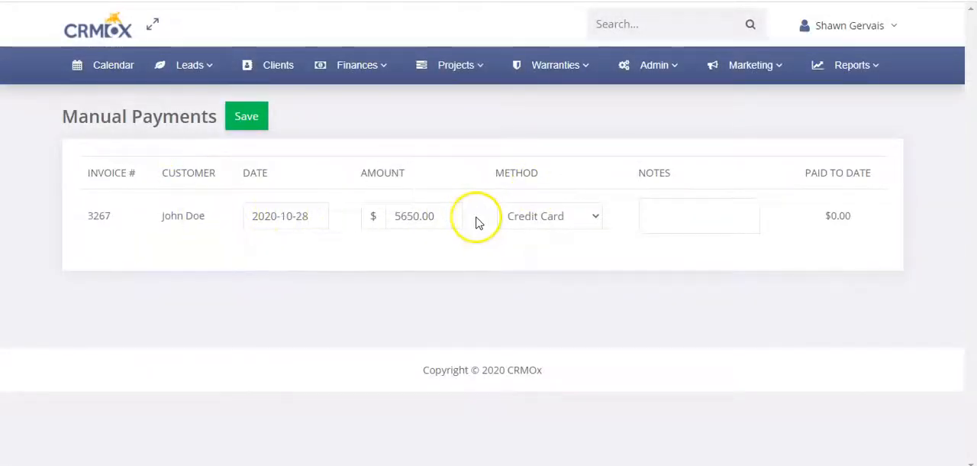
click(550, 216)
click(524, 297)
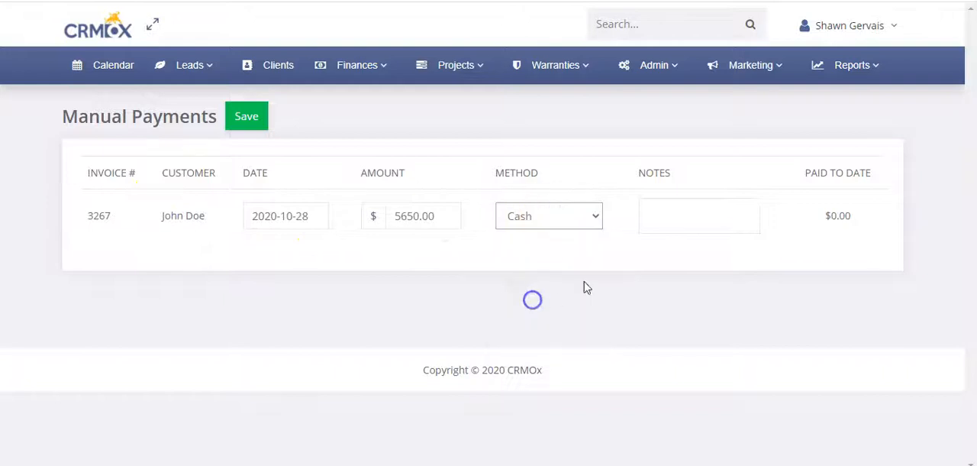
click(667, 219)
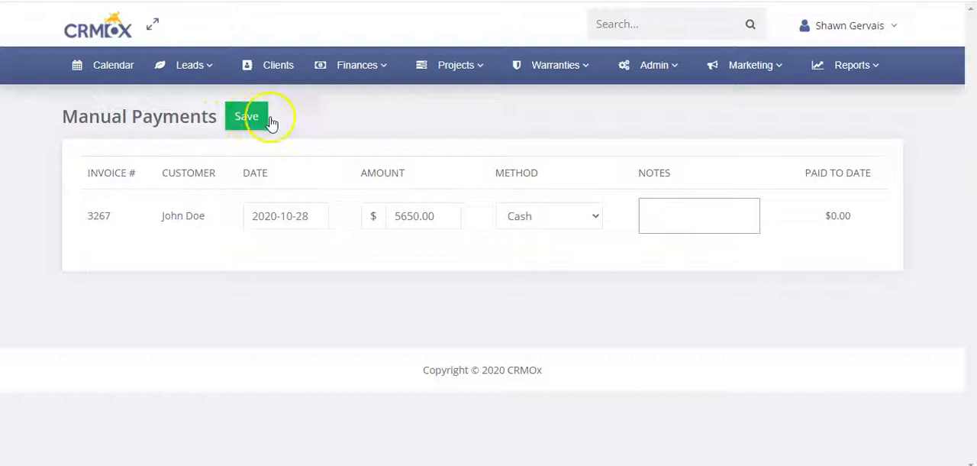
Step: Leave the manual payment form, return to the invoice list and select invoices 3267 and 3265 for paying together
mouse_move(367, 91)
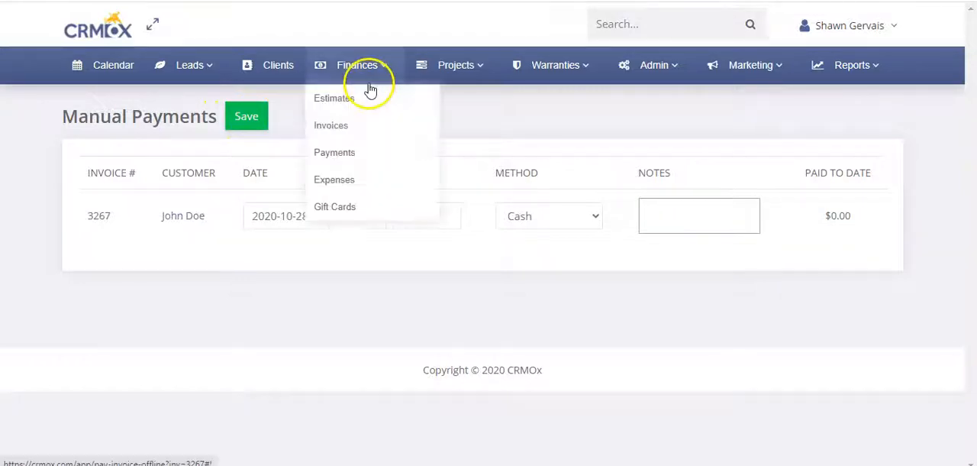
click(347, 136)
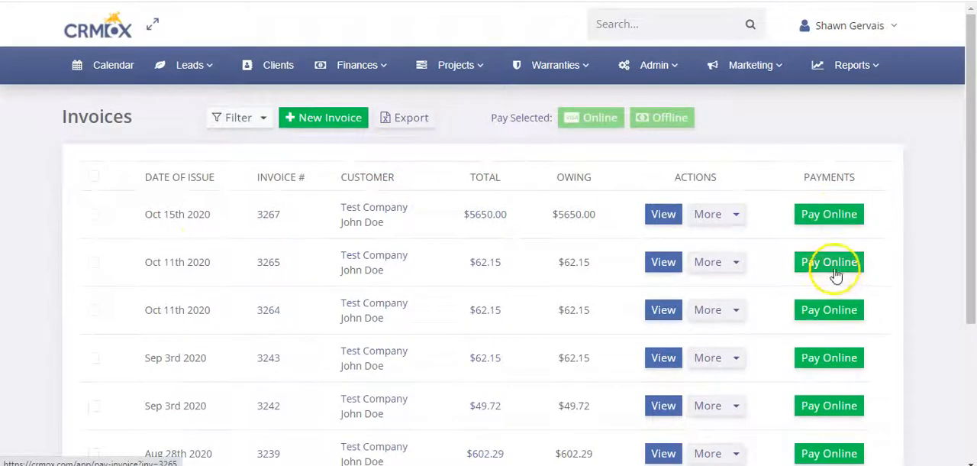
click(93, 214)
click(93, 262)
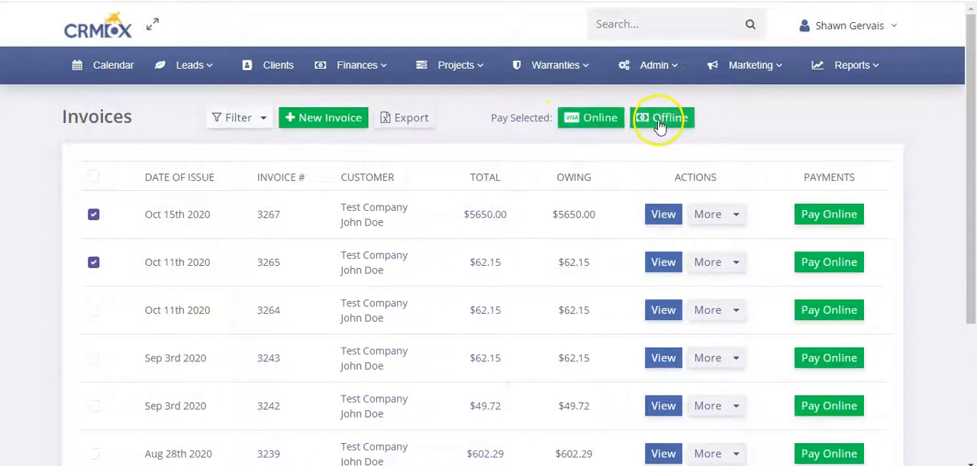
Step: Open invoice 3267 and copy its customer payment link
click(269, 220)
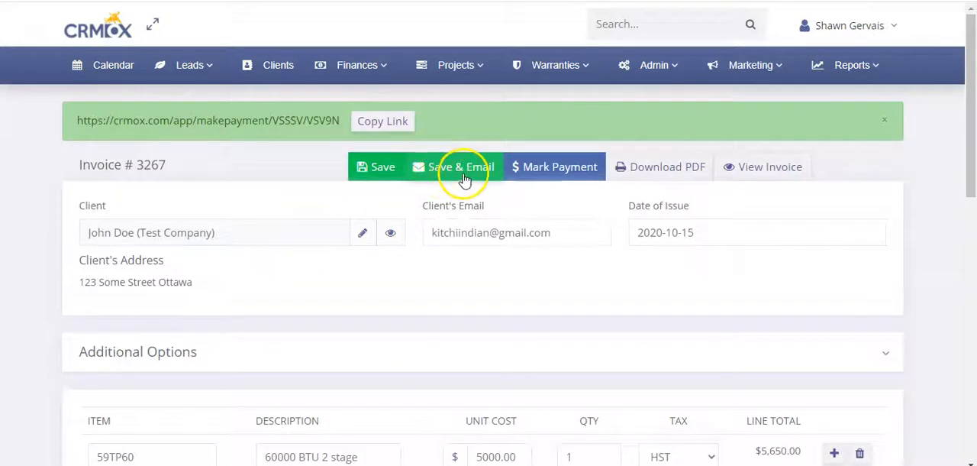
click(383, 121)
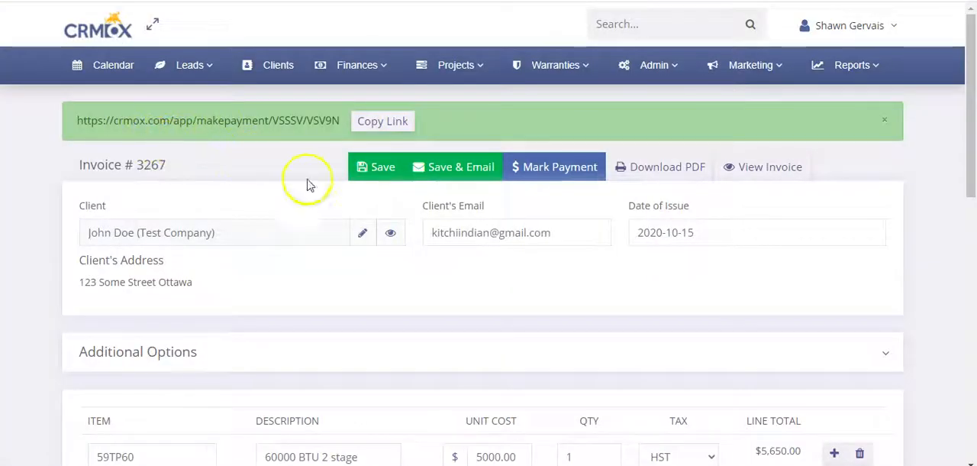
Step: Open the client's record from the invoice and, in its Invoices section, select all payable invoices and clear the selection again
click(389, 235)
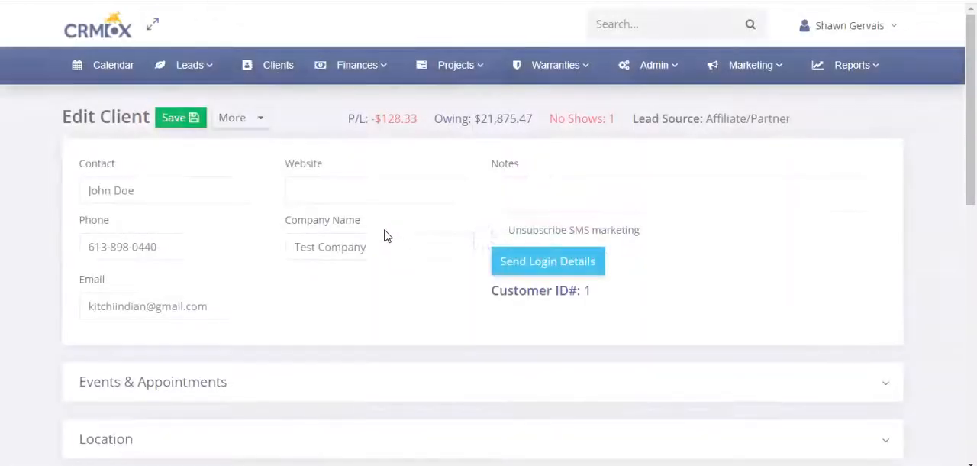
scroll(245, 251, down, 5)
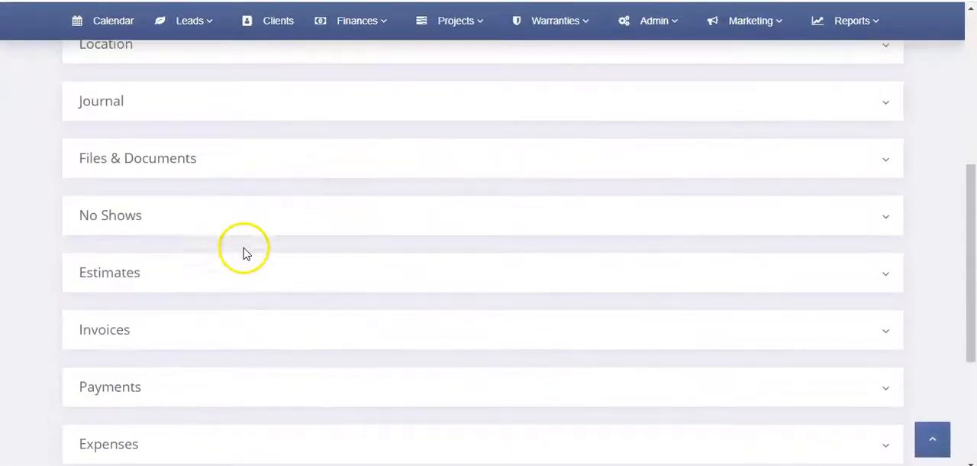
click(146, 333)
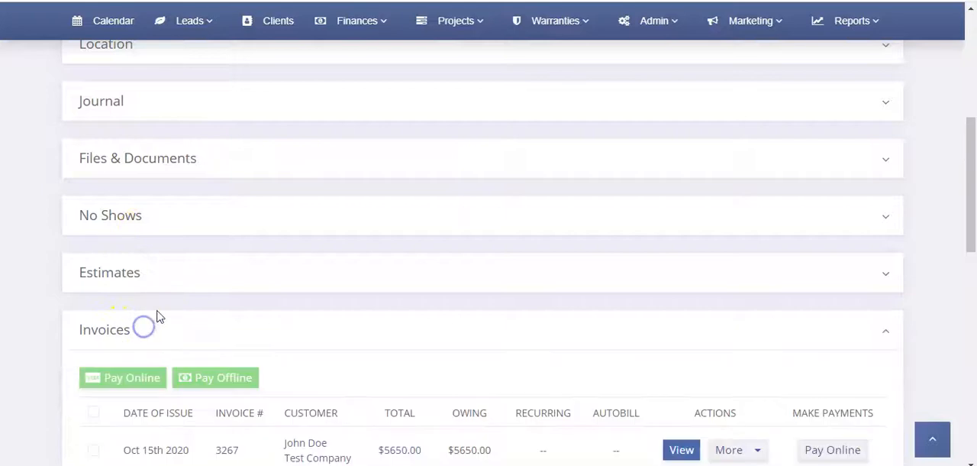
scroll(168, 291, down, 3)
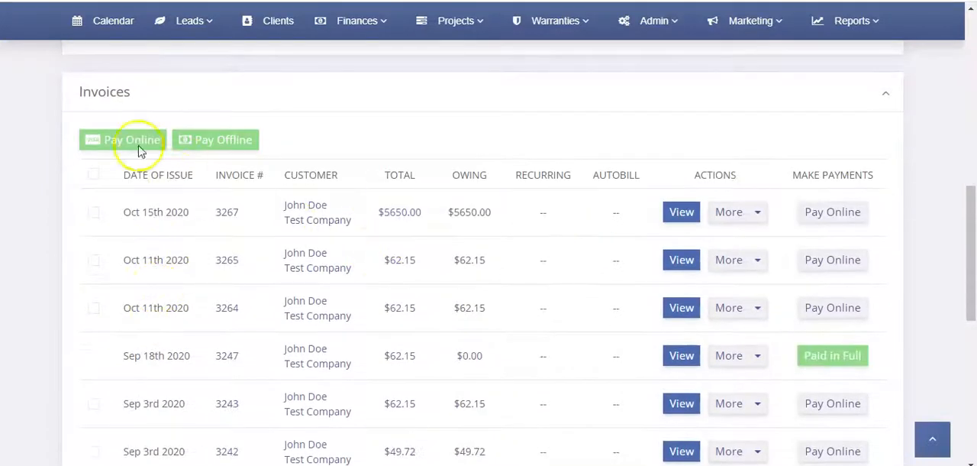
click(95, 174)
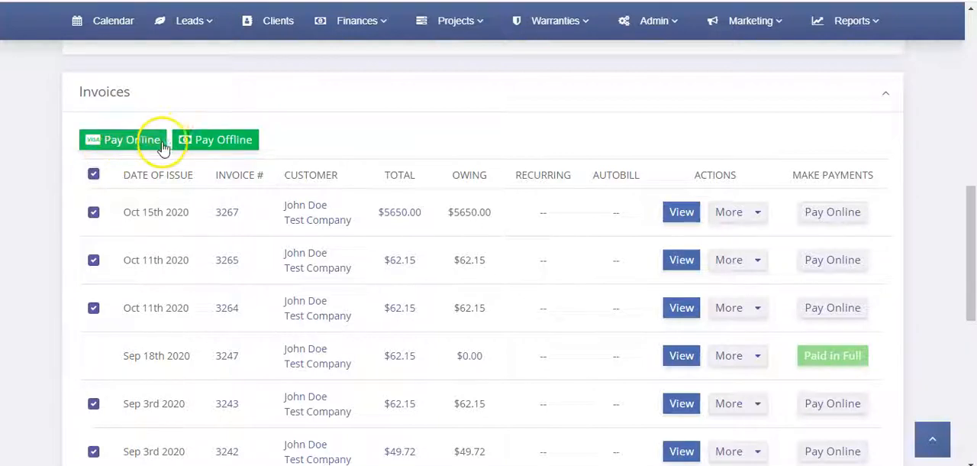
click(93, 177)
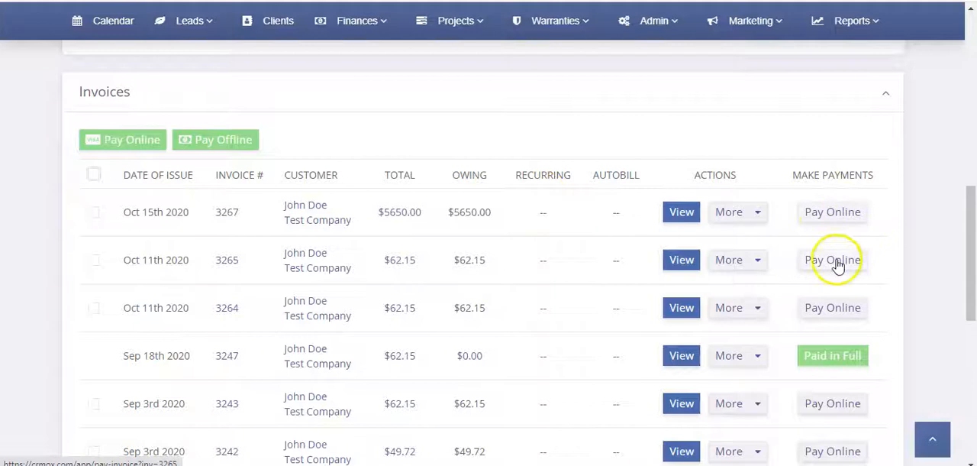
Step: Expand the client's Payments section and check the method and notes of the payment for invoice 3247
scroll(397, 283, down, 3)
scroll(321, 269, down, 2)
click(175, 294)
scroll(183, 283, down, 2)
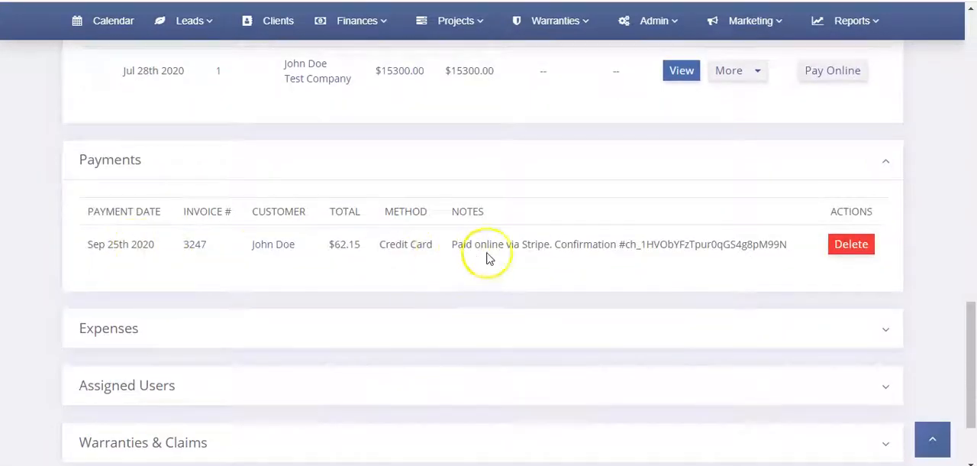
Step: Collapse the Invoices and Payments sections of the client's record and return to the client's summary figures
scroll(119, 211, up, 7)
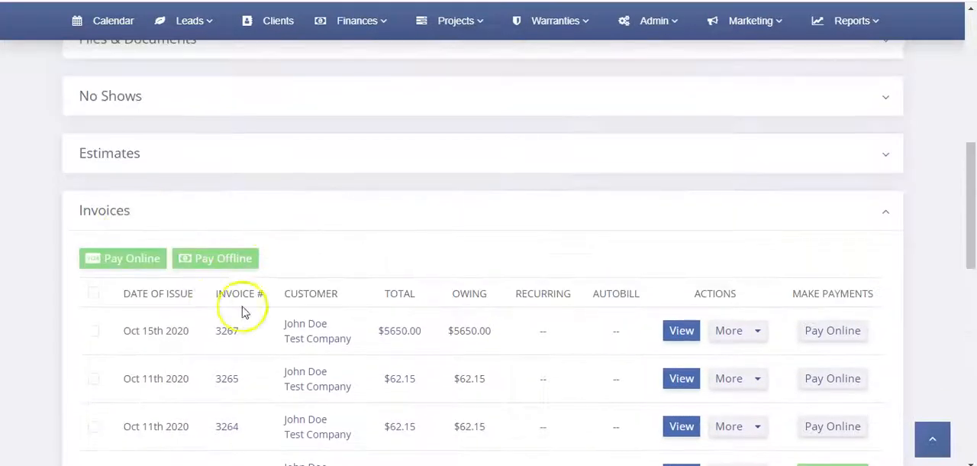
click(230, 223)
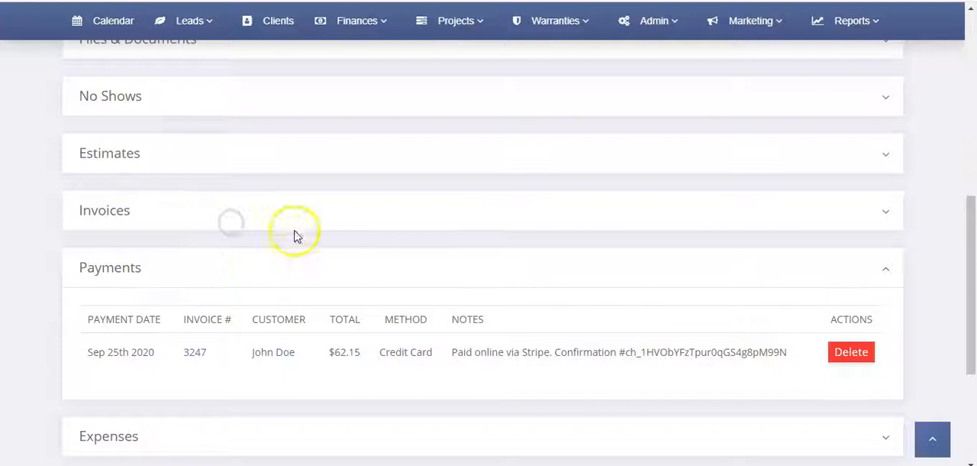
click(244, 264)
scroll(292, 261, up, 7)
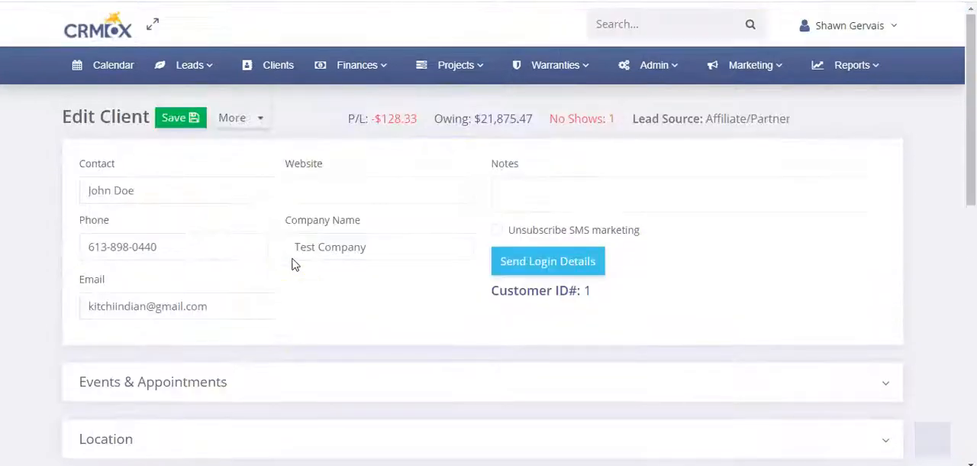
Step: Open the client's owing invoices and copy the combined payment link covering all of the selected invoices
click(512, 124)
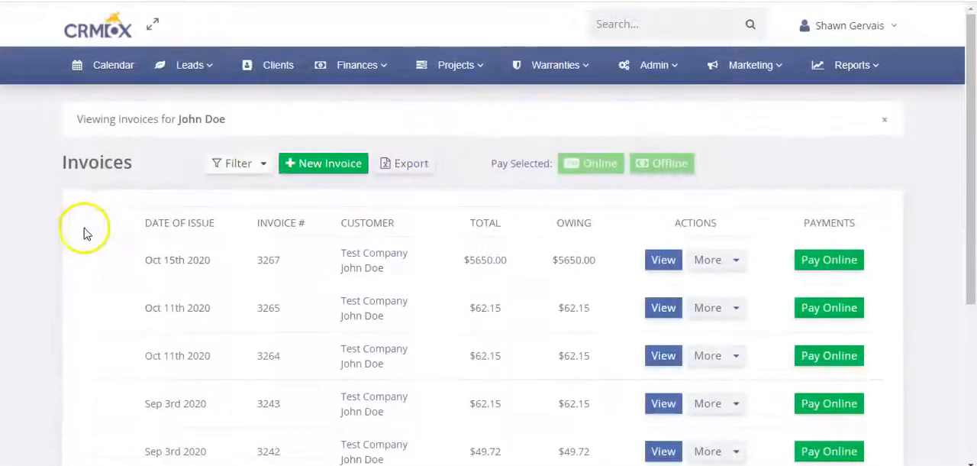
click(92, 223)
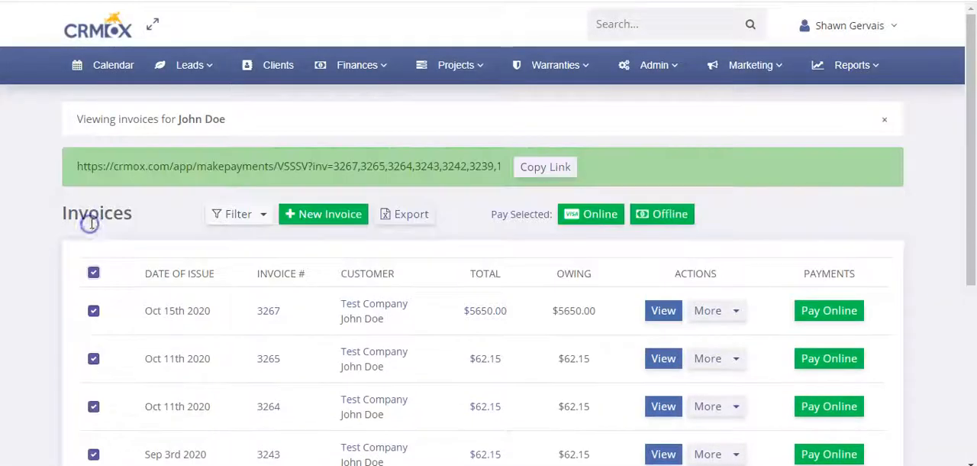
click(546, 167)
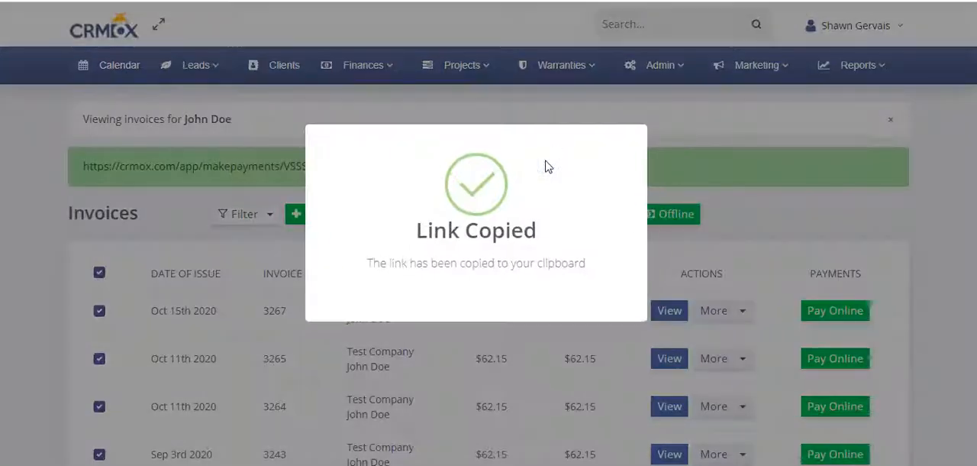